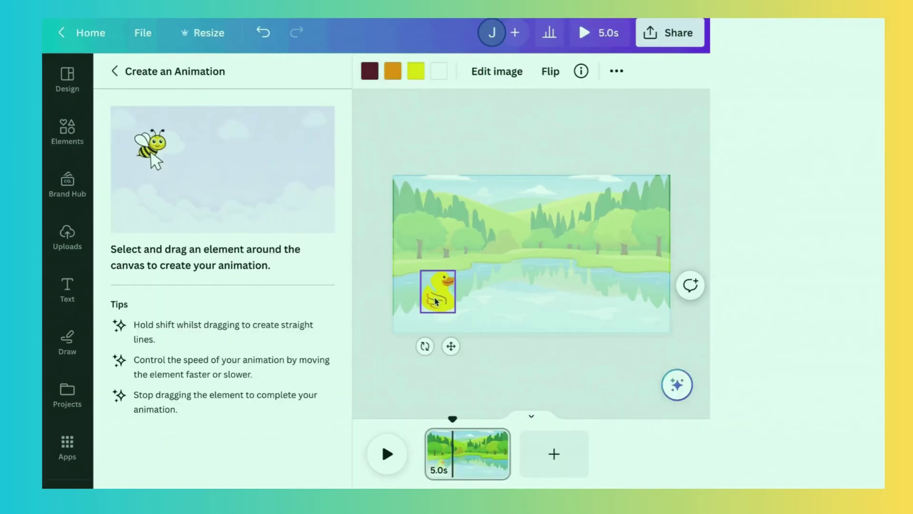
- Log in to Canva with email by entering the account's email address and continuing
mouse_move(436, 301)
mouse_down()
mouse_move(501, 283)
mouse_move(555, 299)
mouse_move(592, 289)
mouse_up()
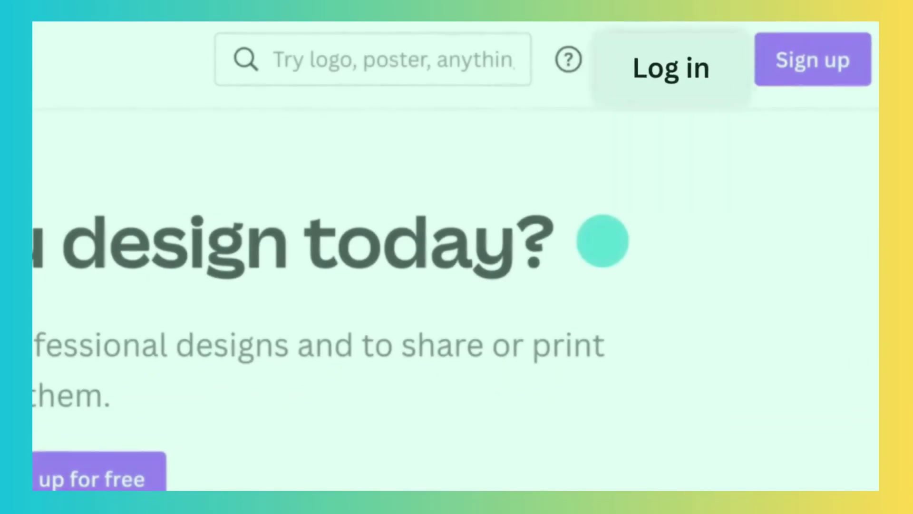
click(673, 64)
click(359, 327)
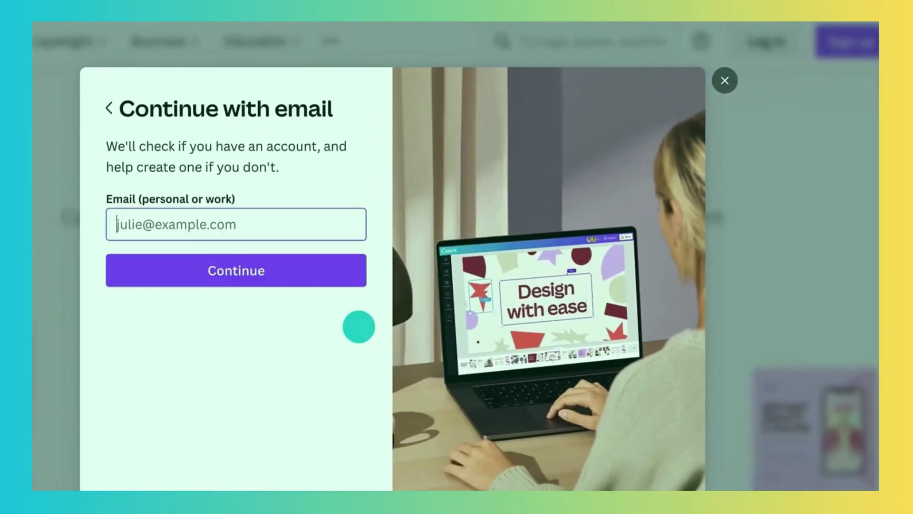
click(147, 216)
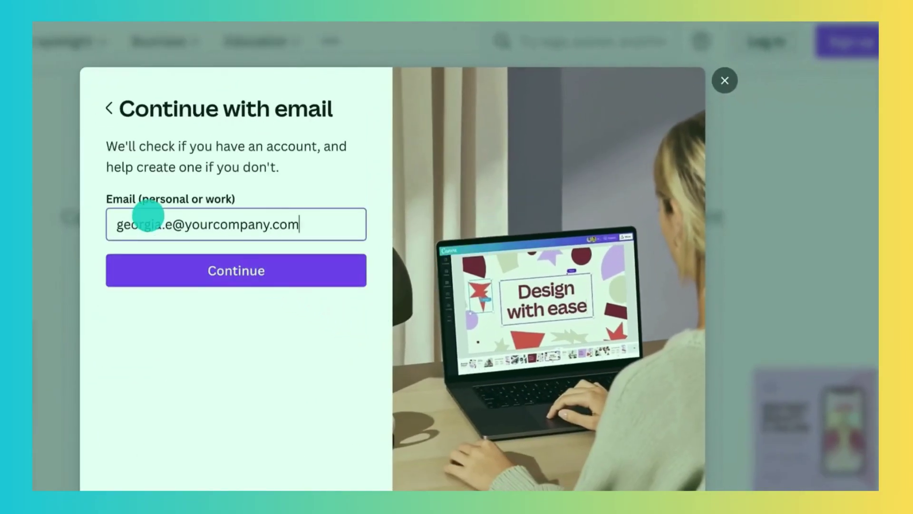
click(158, 256)
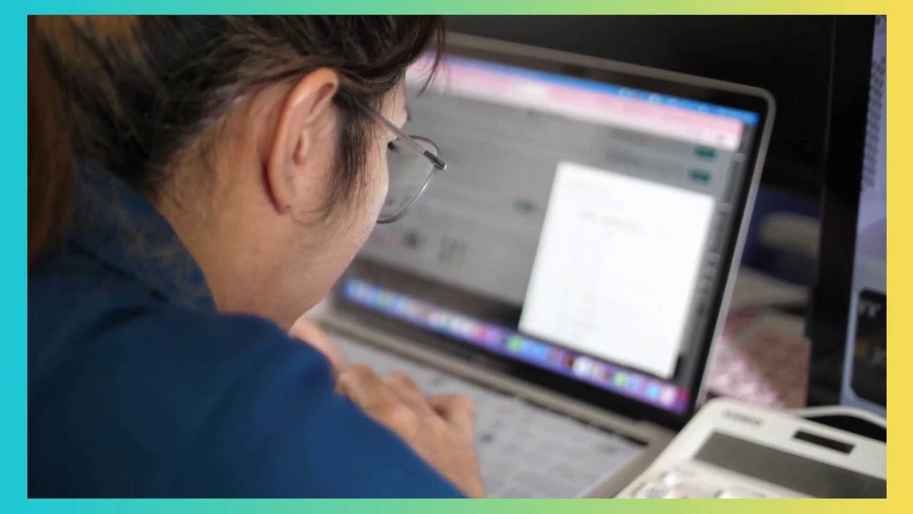
- Switch Dream Lab's image style to Illustration, preview the second image, then go to Projects
click(295, 172)
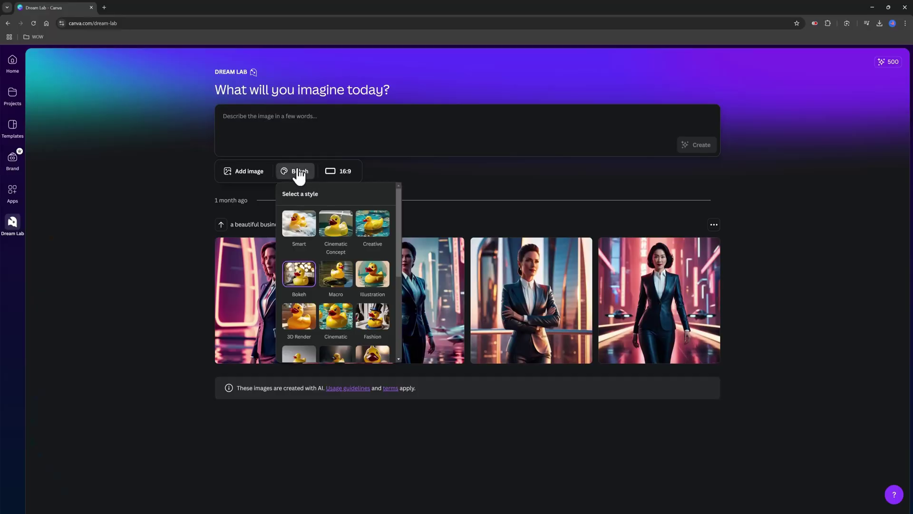
click(377, 299)
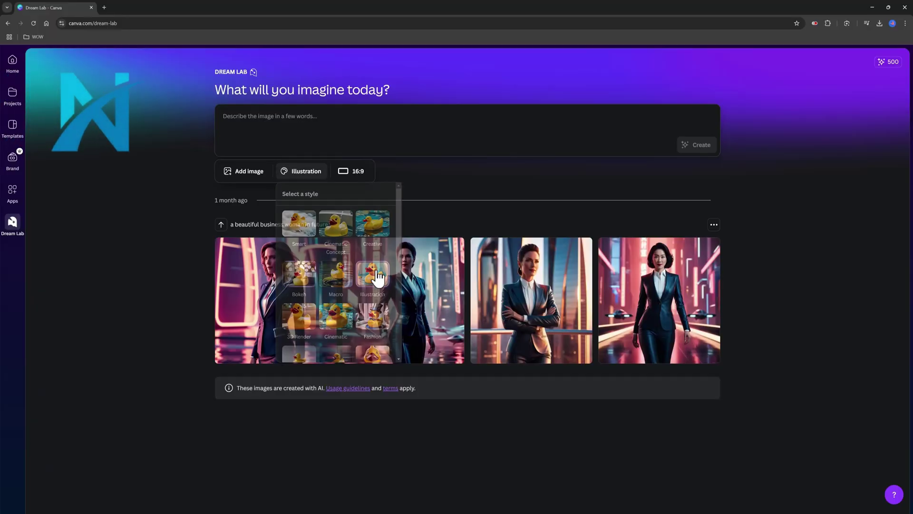
click(439, 273)
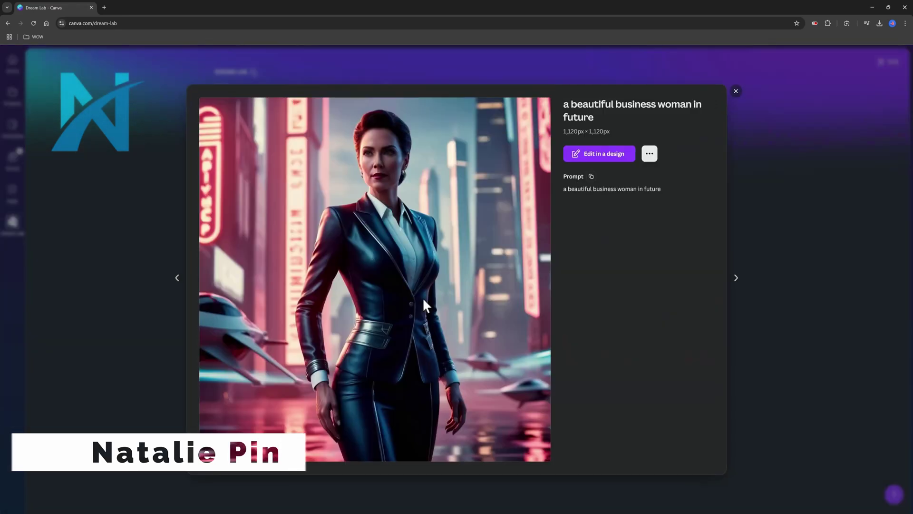
click(736, 92)
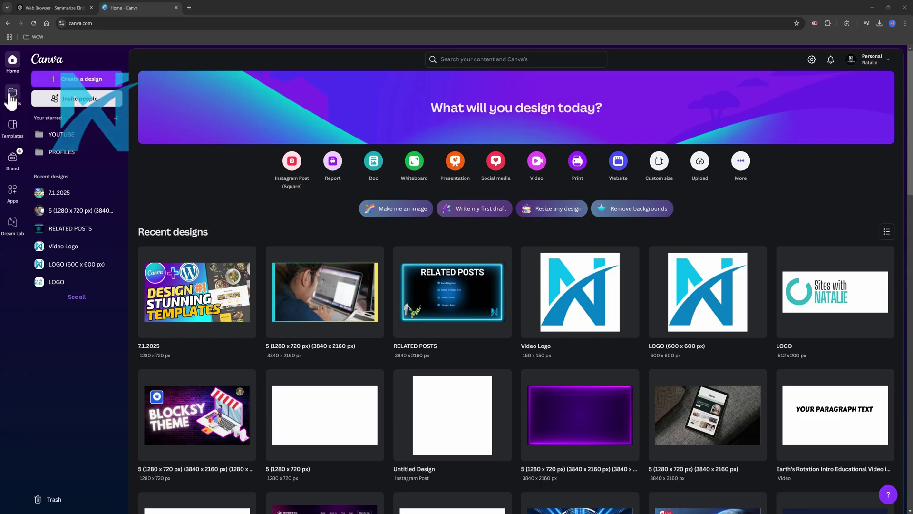
click(11, 95)
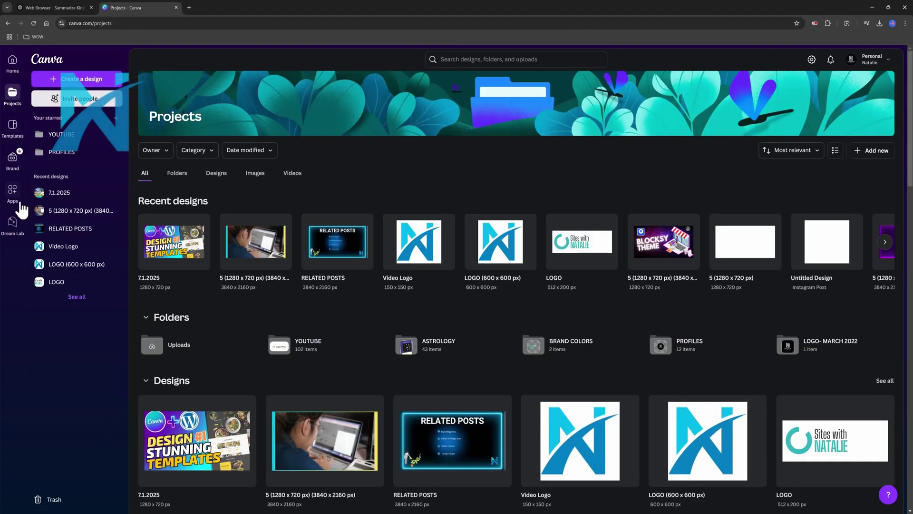
- Browse the Apps page, then replace the top search query with 'ecommerce website'
click(12, 191)
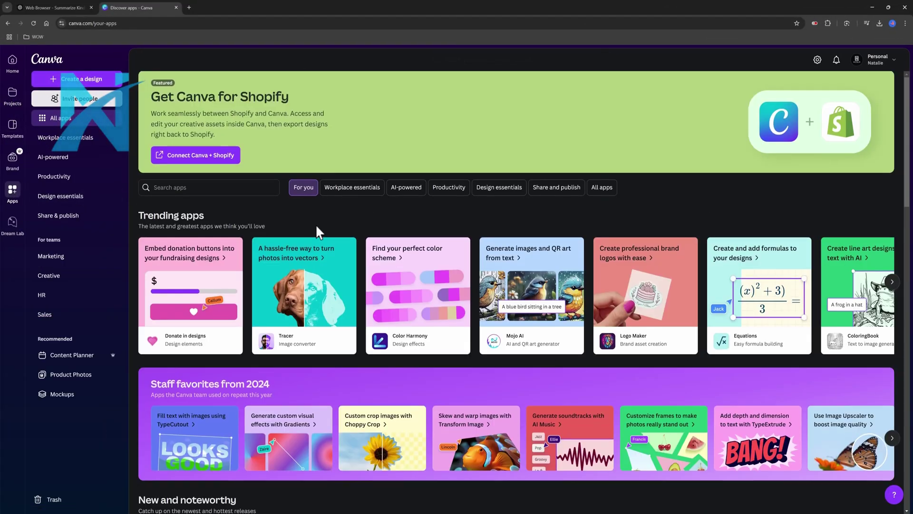
scroll(316, 227, down, 4)
scroll(315, 233, down, 3)
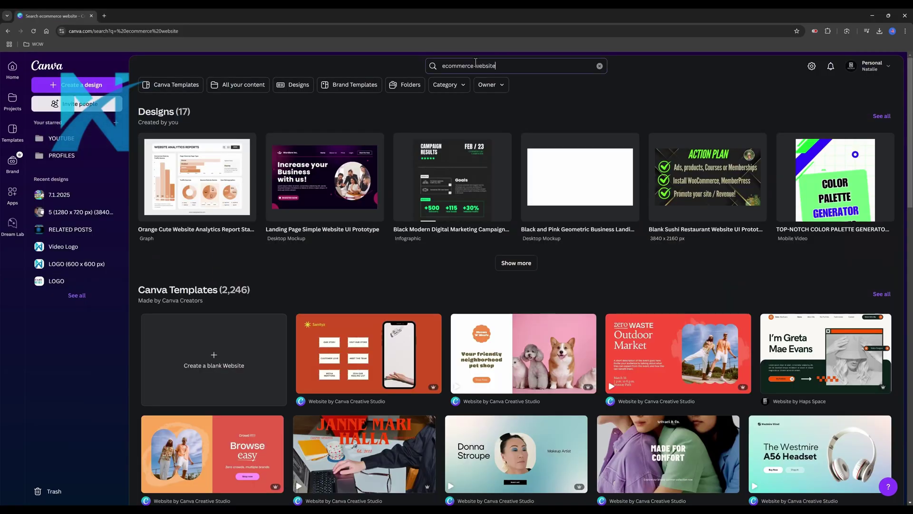
click(457, 65)
key(BackSpace)
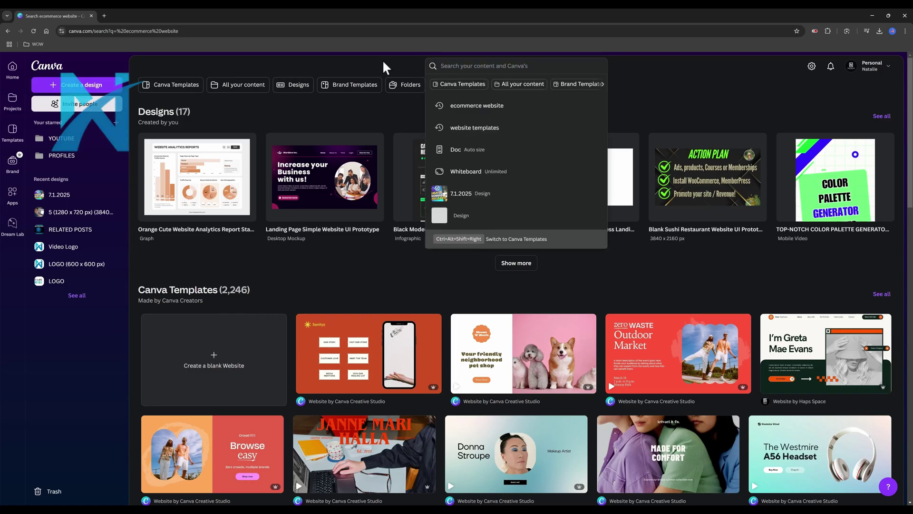
text(ecommerce website)
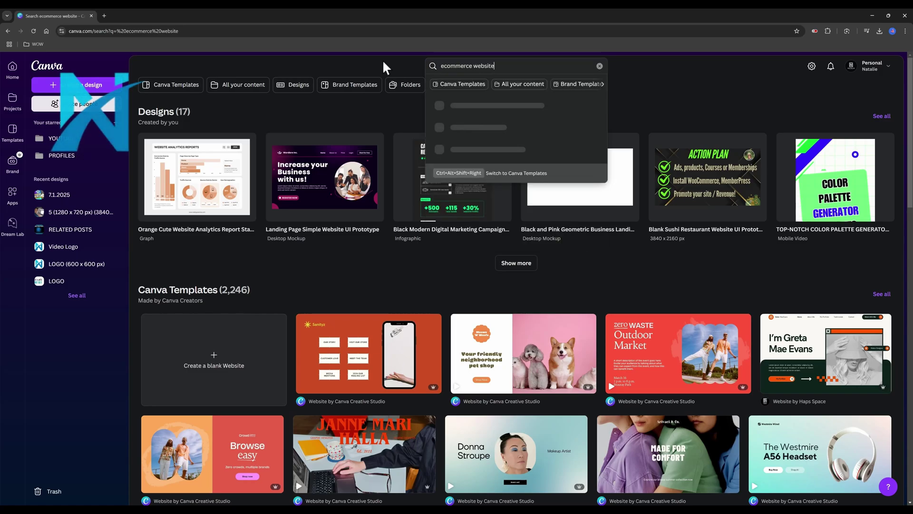
key(Return)
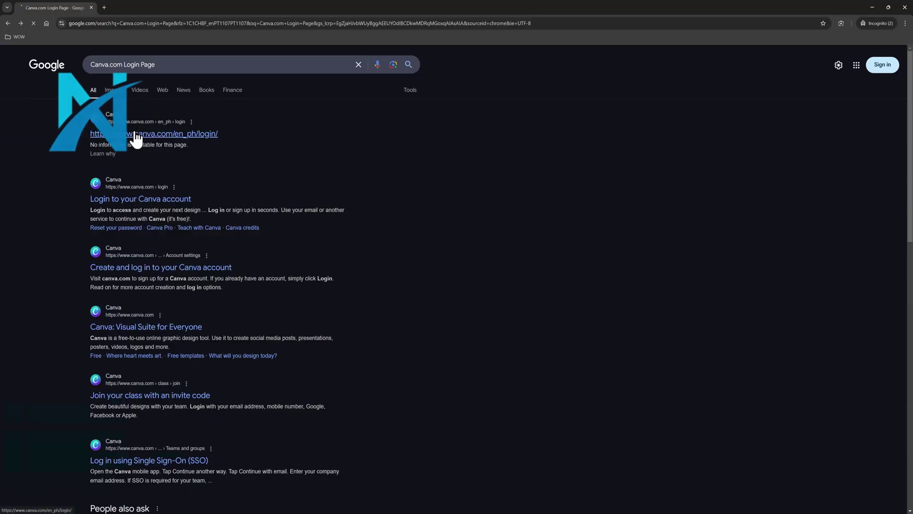
- Open the Canva login page from Google, abandon Google sign-in, and choose email login
click(135, 136)
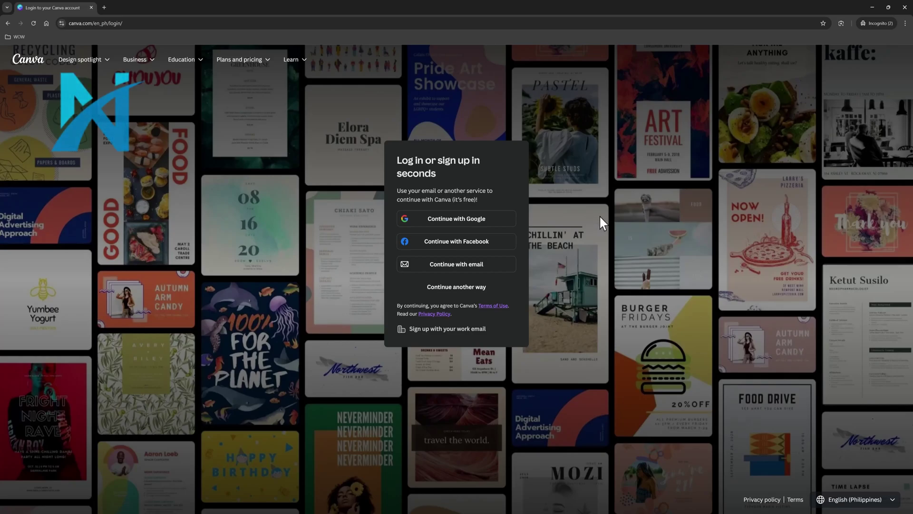
click(475, 223)
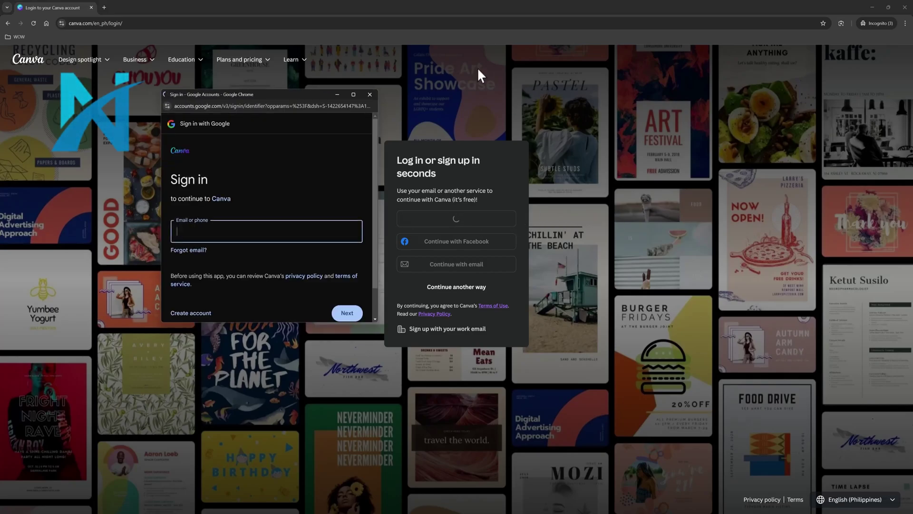
mouse_move(134, 60)
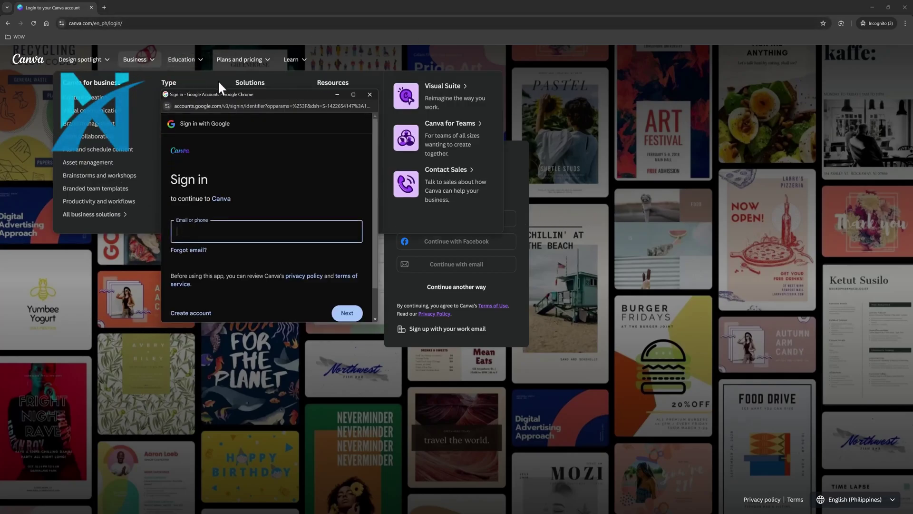
click(371, 95)
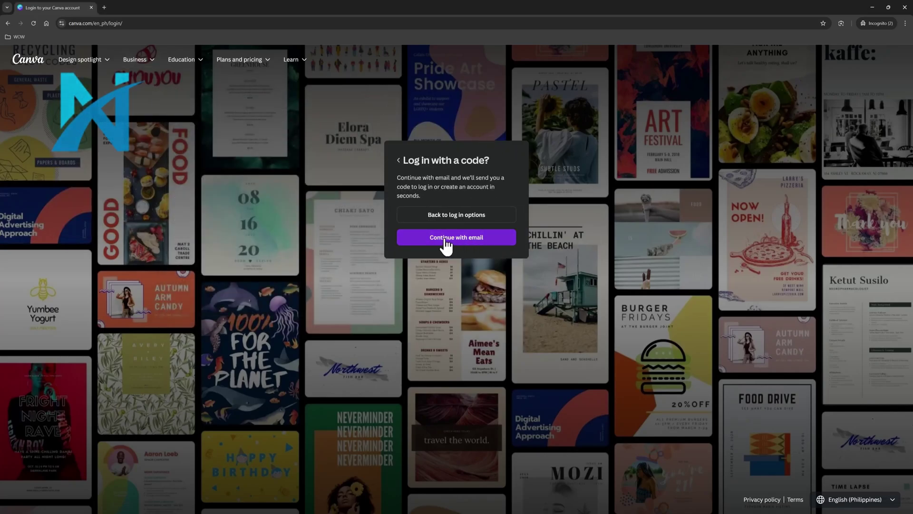
click(505, 240)
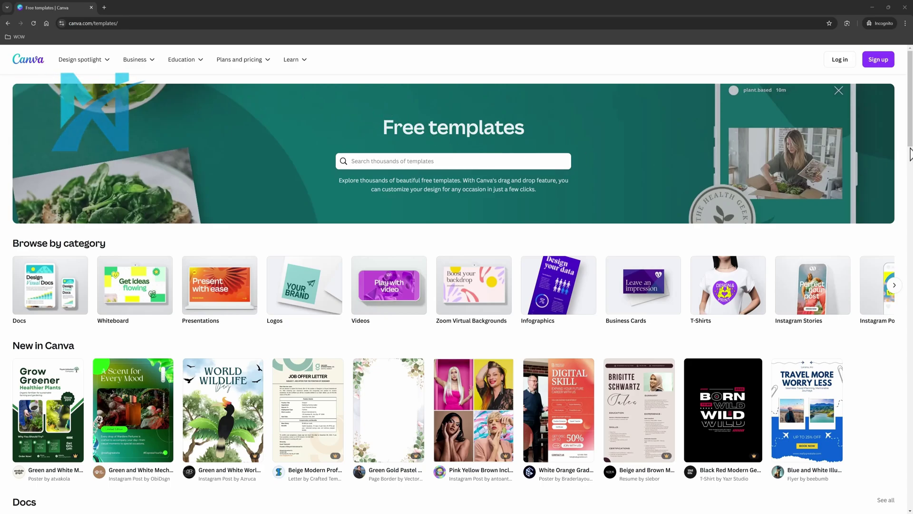
- Scroll through the Free templates categories, then return up to the New in Canva section
scroll(78, 284, down, 3)
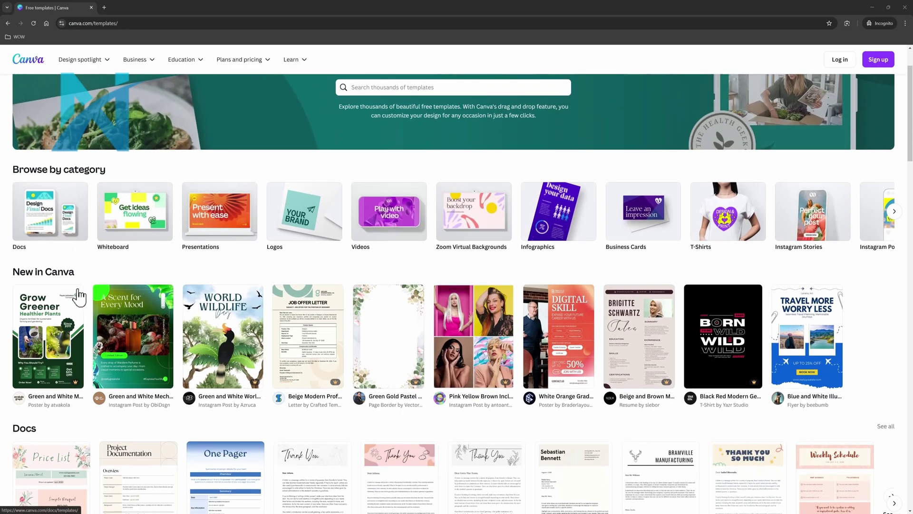
scroll(76, 295, down, 2)
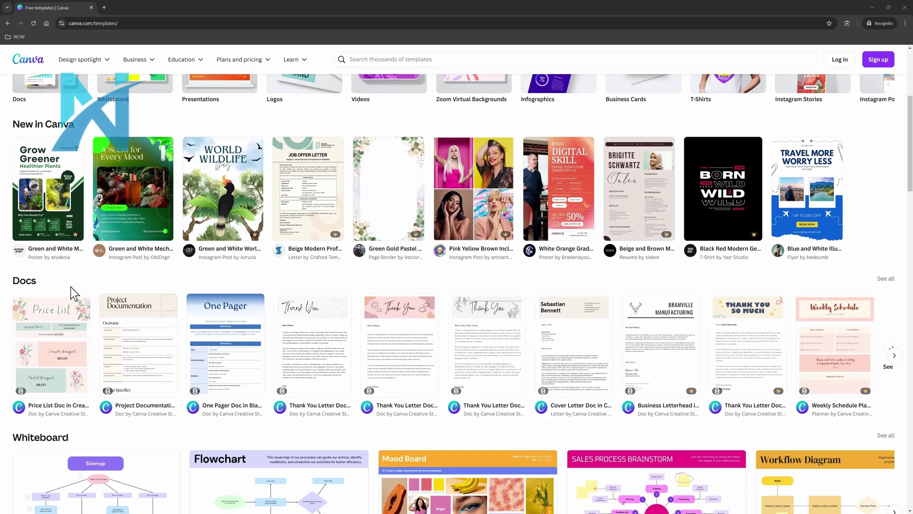
scroll(42, 282, down, 2)
scroll(42, 281, down, 5)
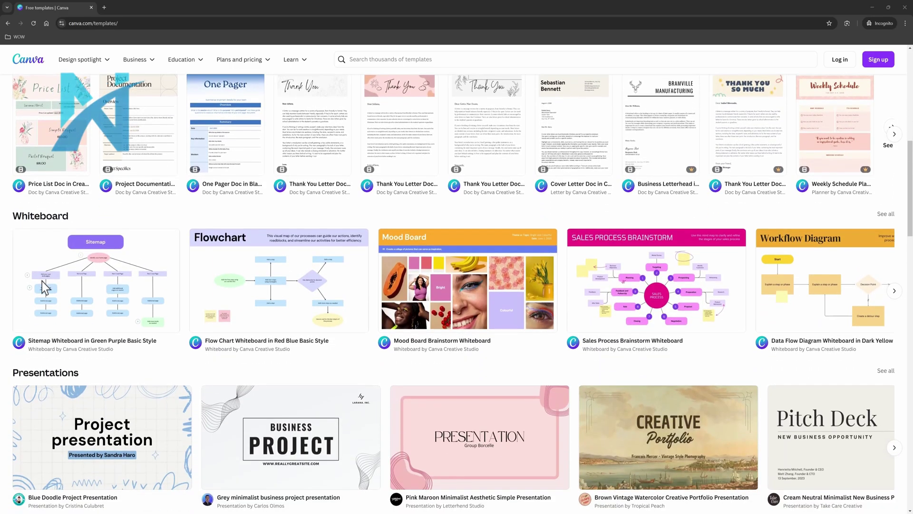
scroll(42, 281, down, 5)
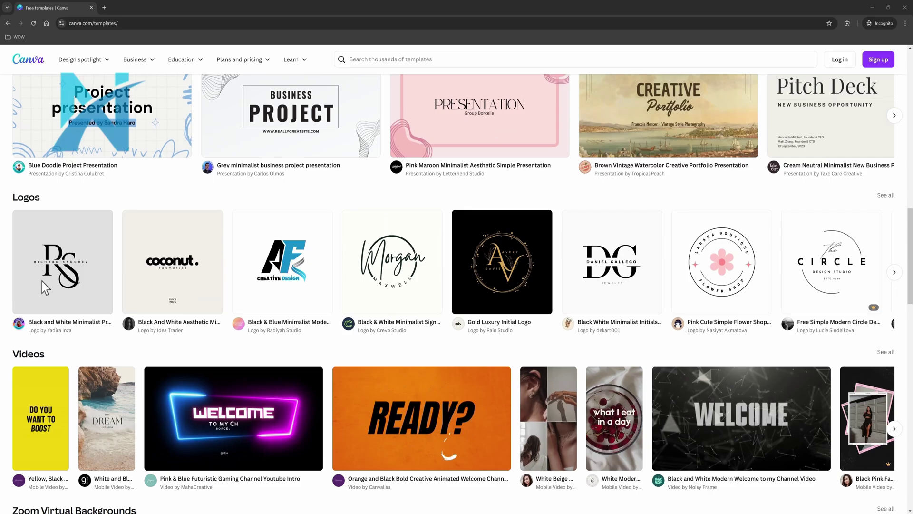
scroll(42, 281, down, 3)
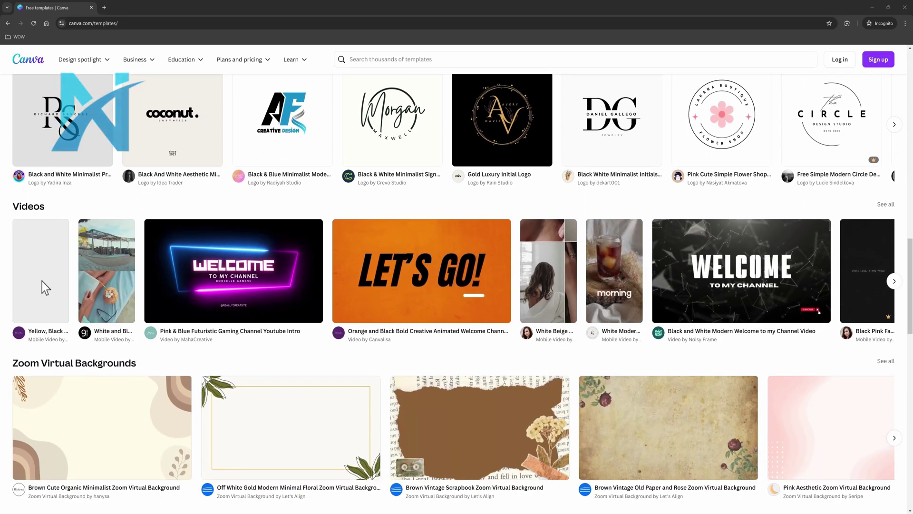
scroll(42, 281, down, 4)
scroll(42, 281, down, 2)
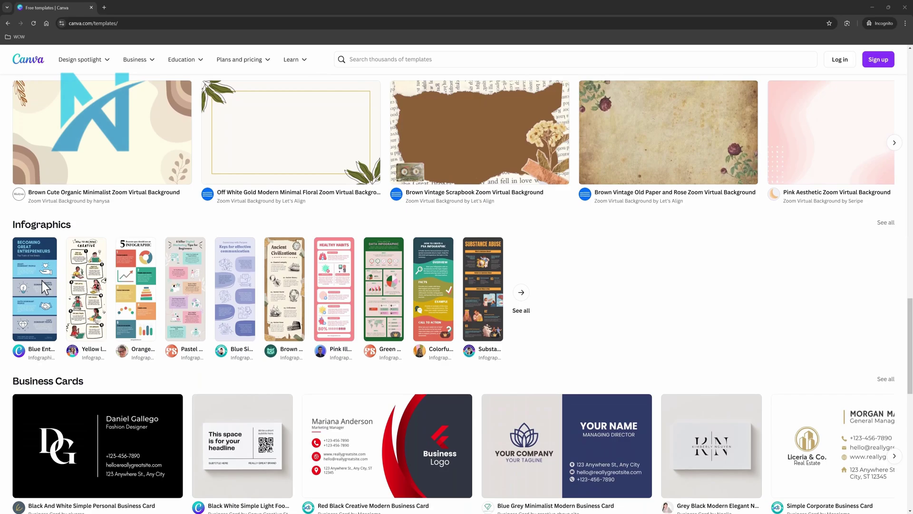
scroll(42, 281, down, 2)
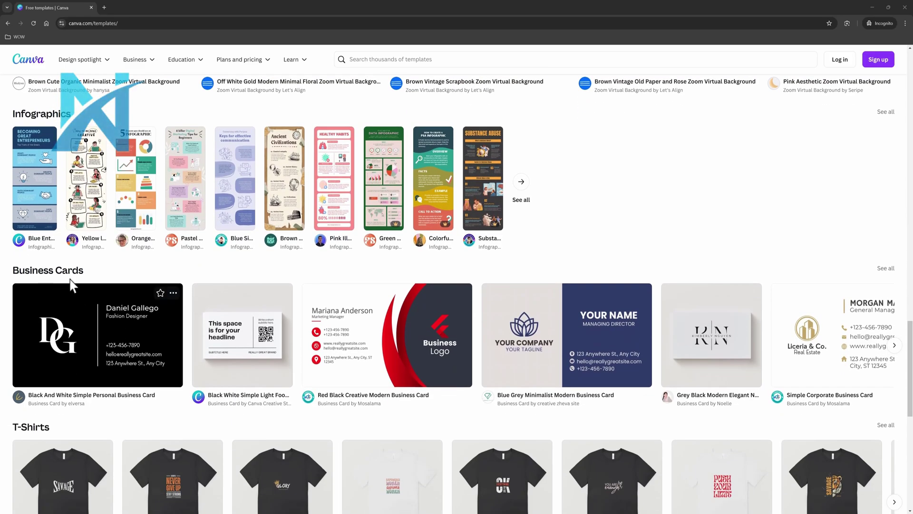
scroll(64, 286, down, 2)
scroll(62, 314, down, 2)
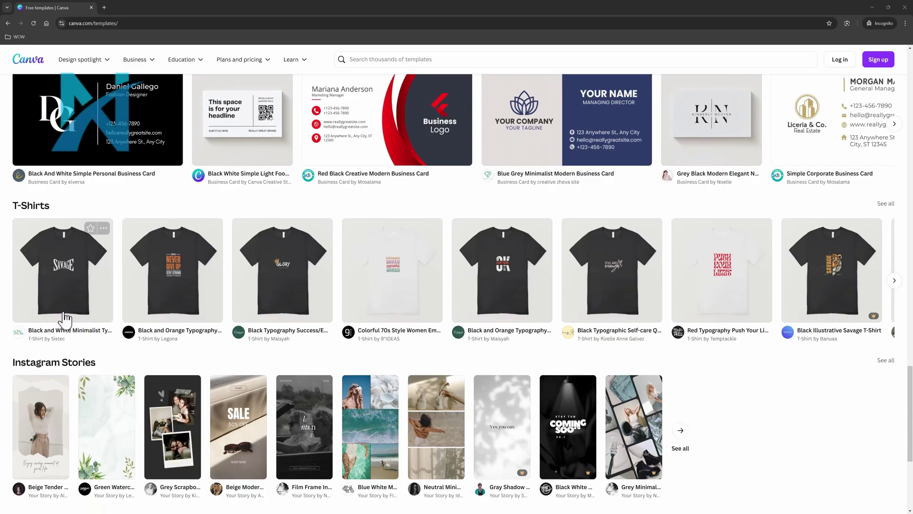
scroll(61, 315, down, 3)
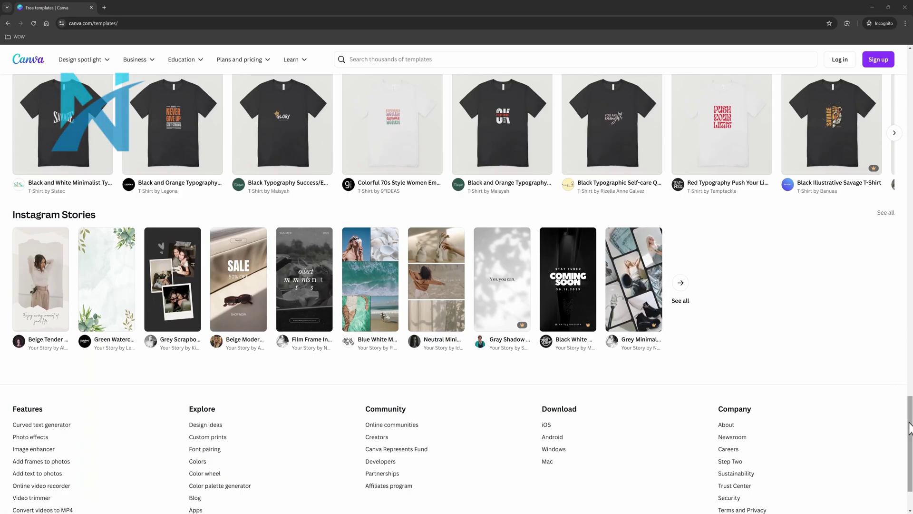
drag(911, 386, 908, 87)
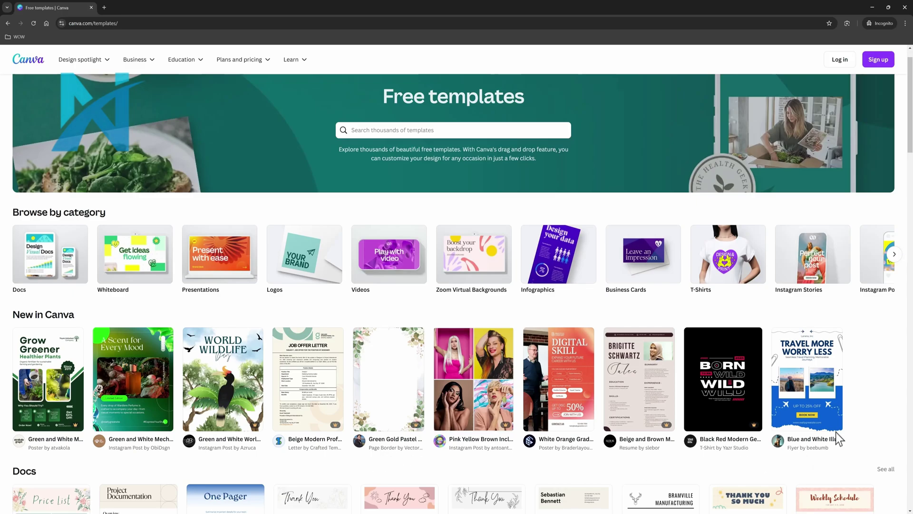
- Open the Travel More Worry Less flyer preview, try customizing it, and dismiss the login prompt
click(821, 370)
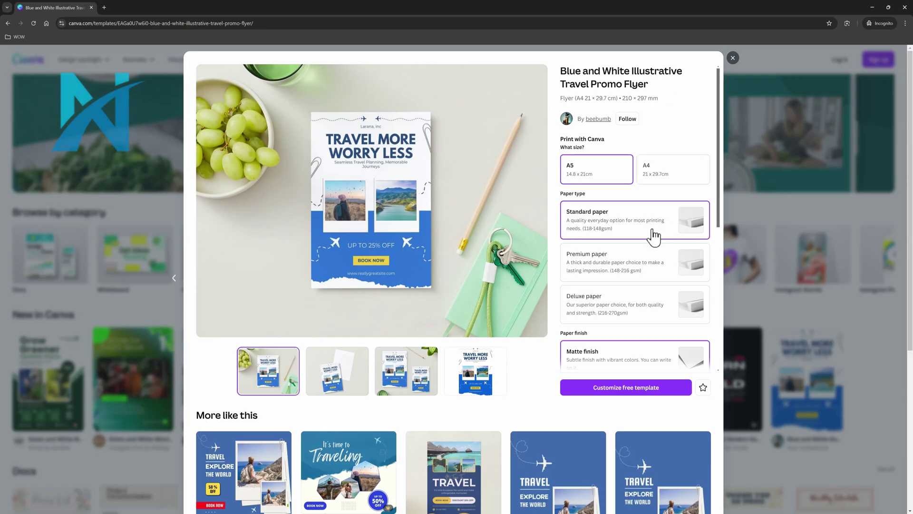
click(608, 388)
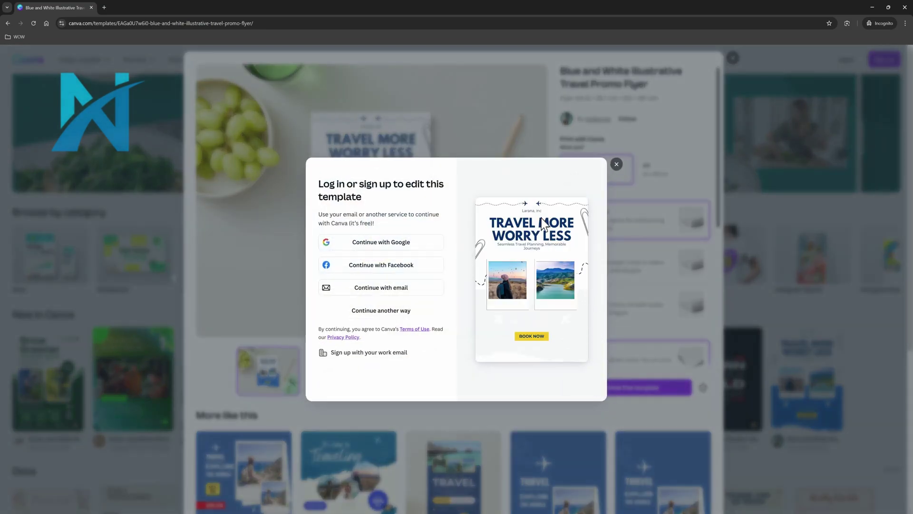
click(617, 169)
- View the flyer's second, two-flyer and flat preview images
scroll(491, 390, down, 1)
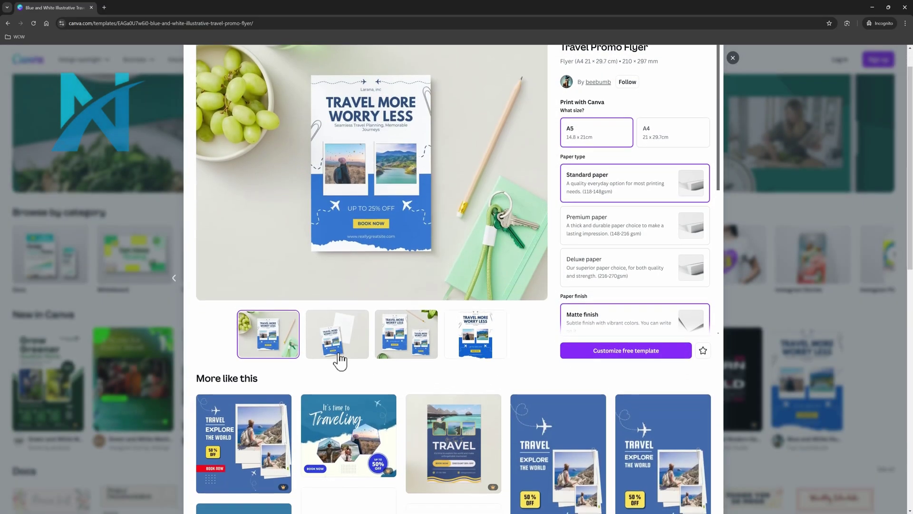
click(330, 358)
scroll(332, 352, down, 6)
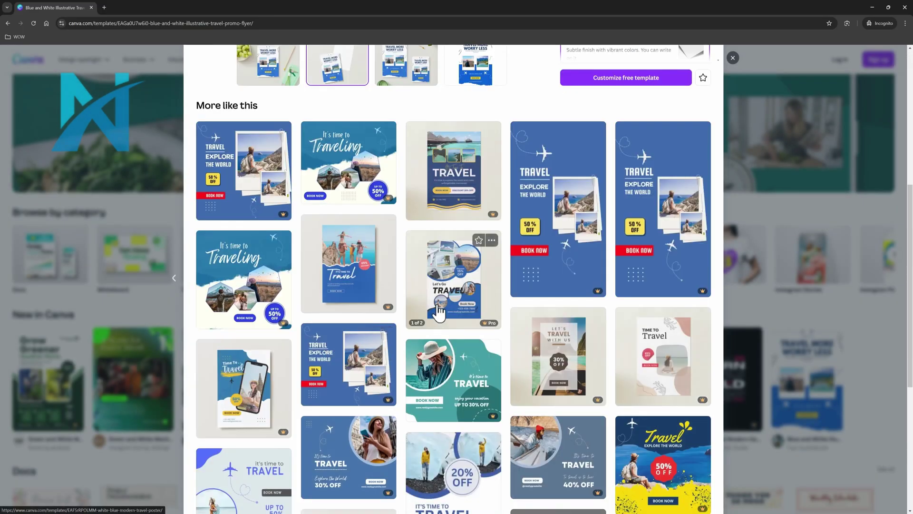
scroll(438, 312, up, 3)
scroll(437, 309, up, 2)
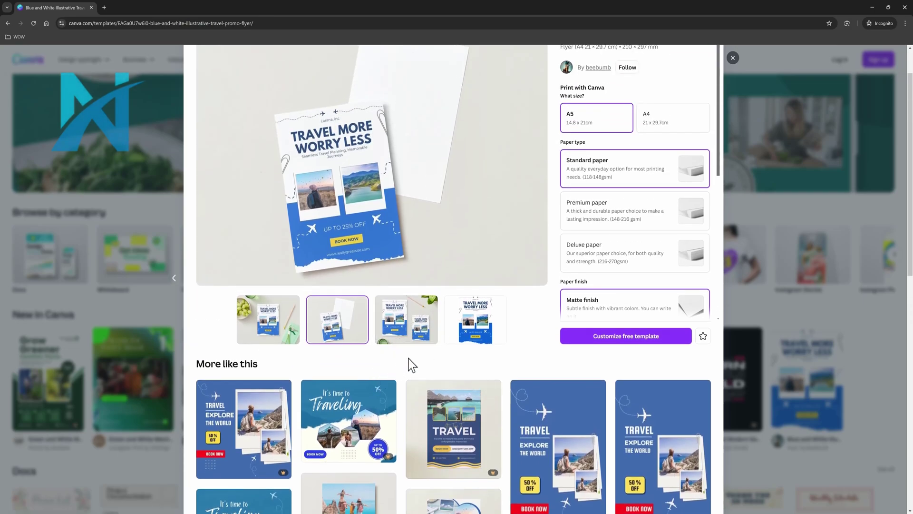
click(405, 328)
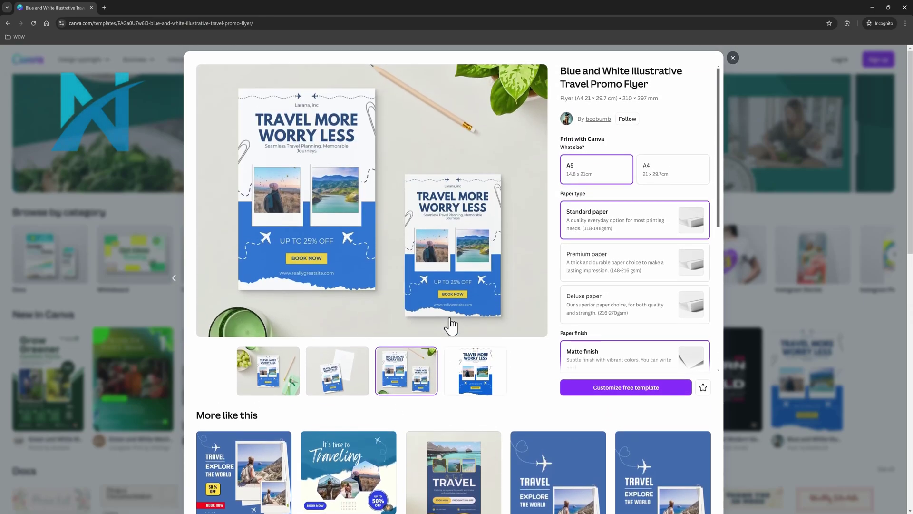
click(484, 381)
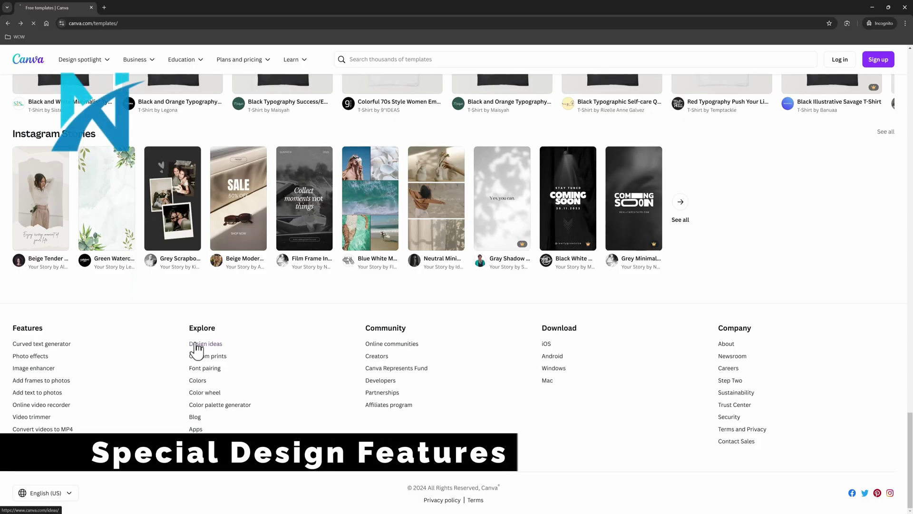
- Open Design Ideas, scroll through the Superhero Party Ideas page, then go back
click(196, 345)
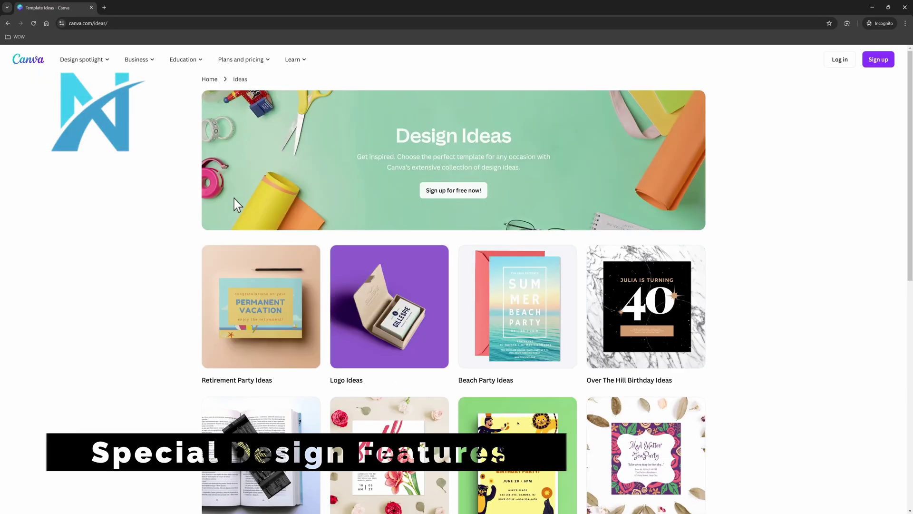
scroll(531, 223, down, 1)
scroll(529, 220, down, 2)
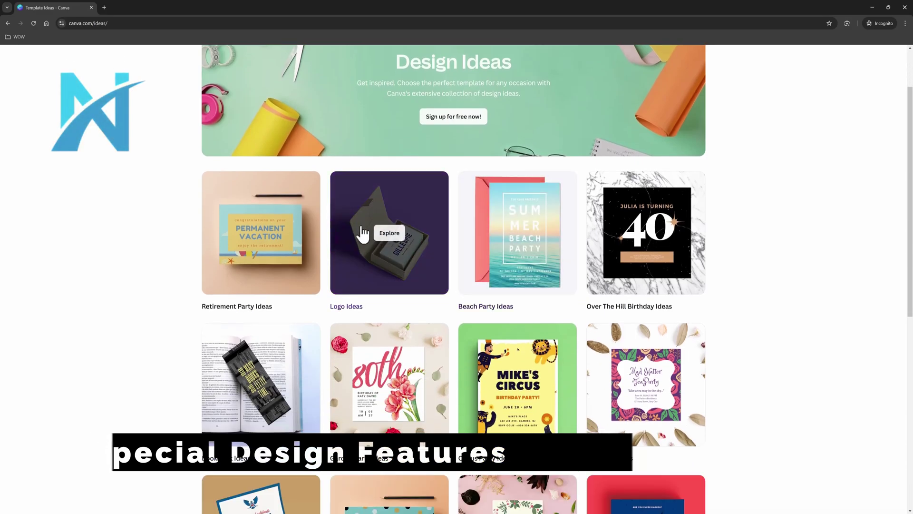
mouse_move(261, 236)
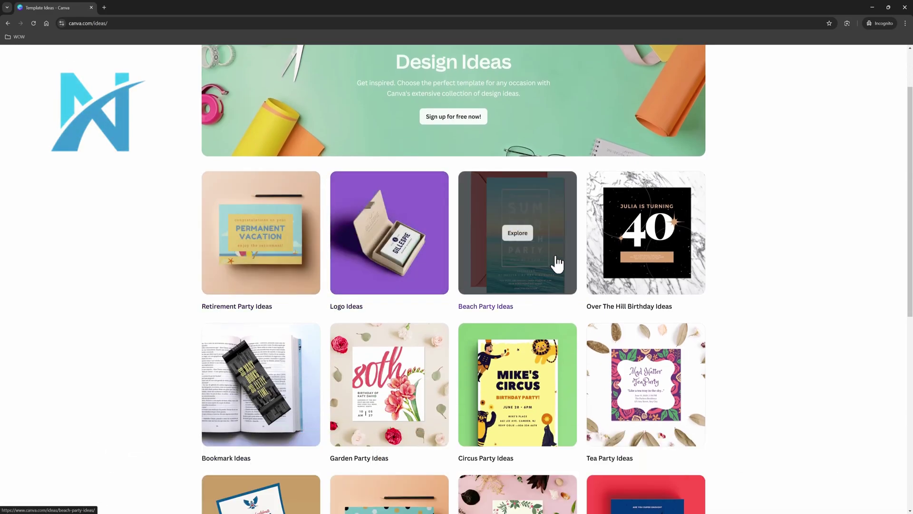
scroll(509, 237, down, 2)
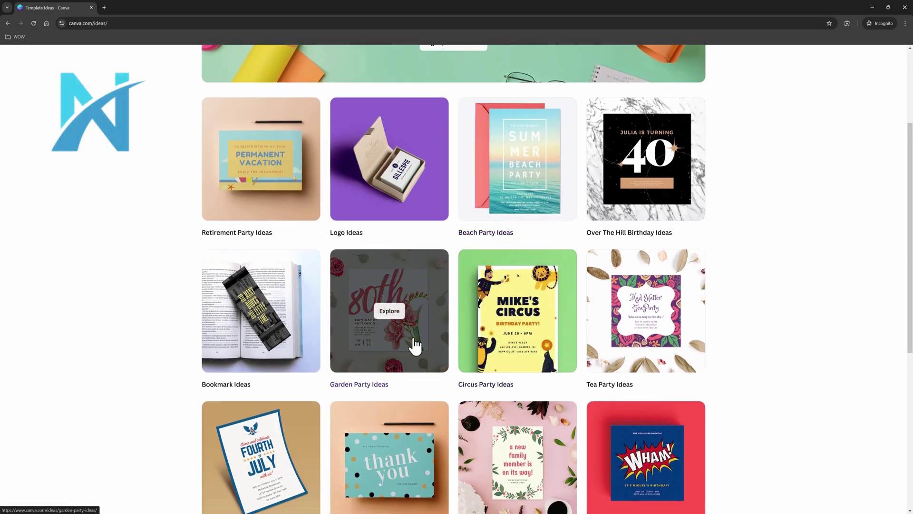
scroll(475, 327, down, 5)
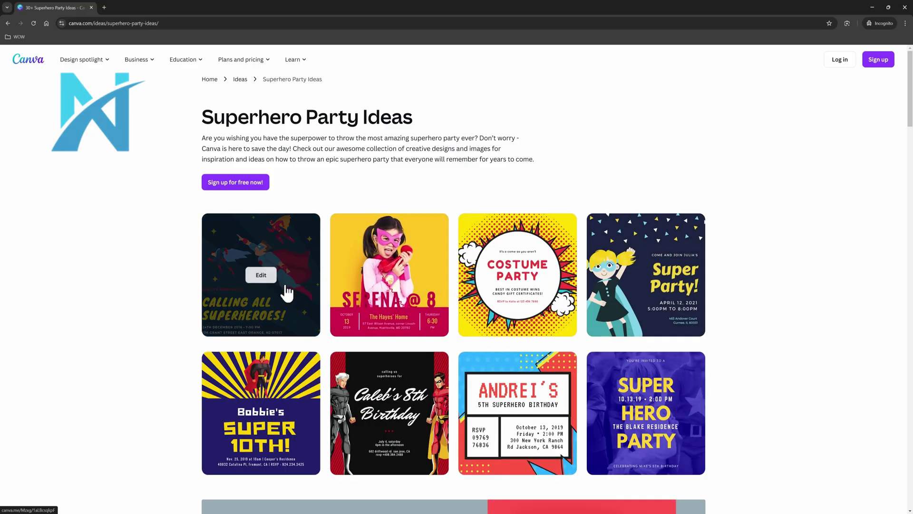
key(alt+Left)
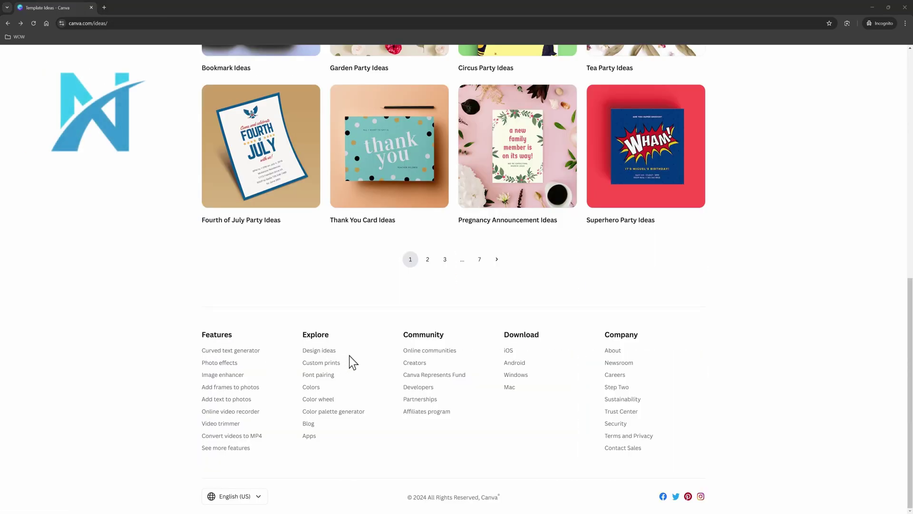
- Open and scroll through Canva's ultimate guide to font combinations
click(326, 372)
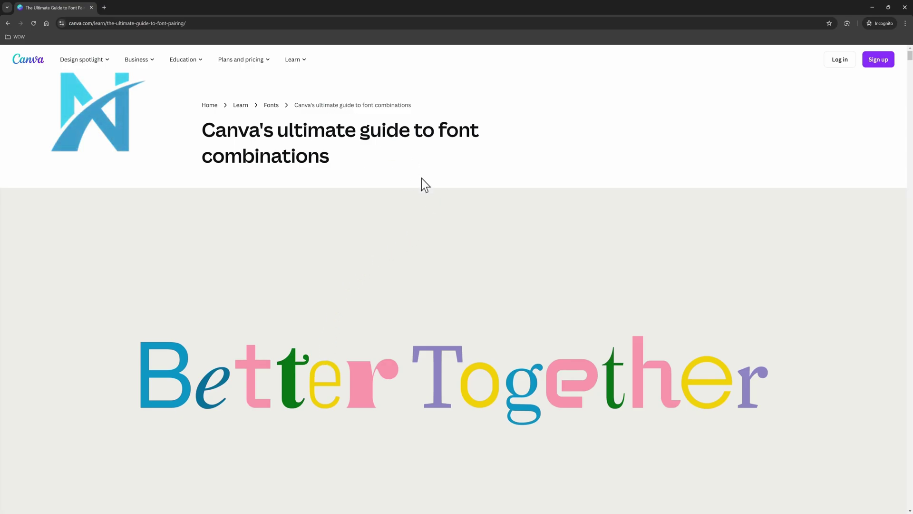
scroll(433, 182, down, 2)
scroll(428, 176, down, 4)
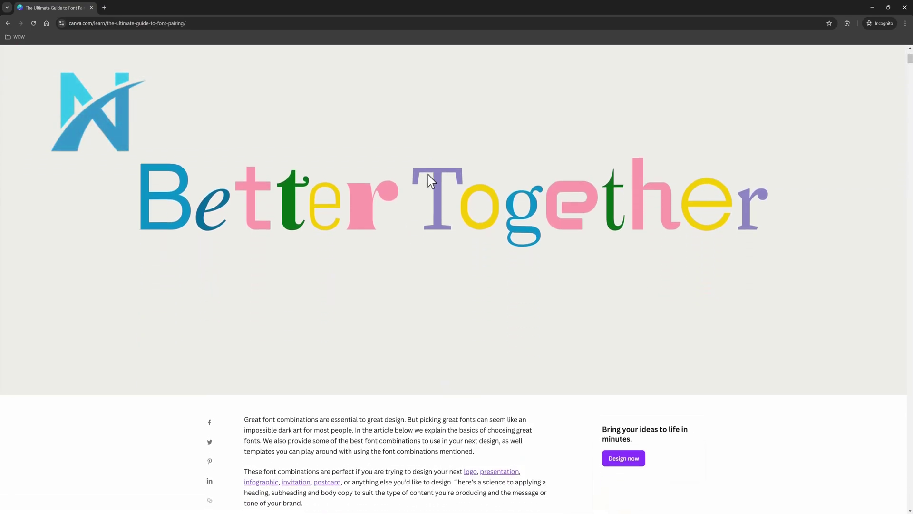
scroll(426, 173, down, 3)
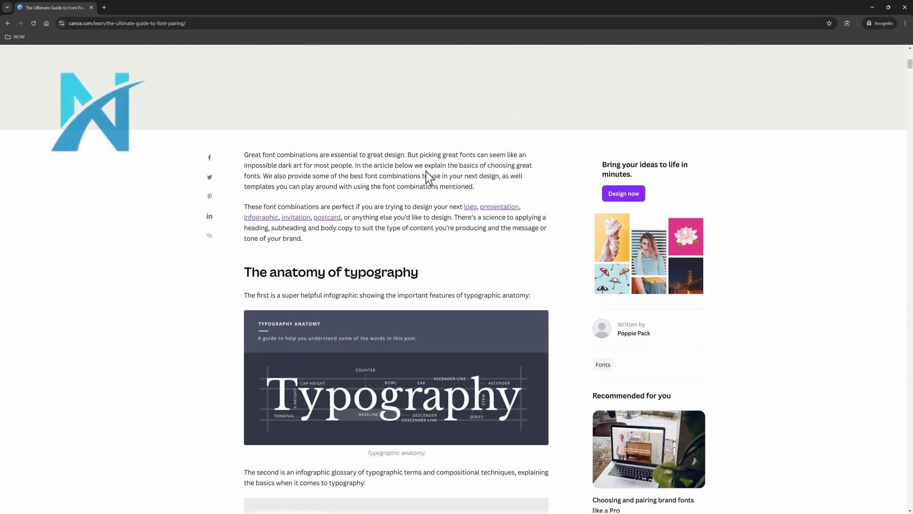
scroll(425, 169, down, 3)
scroll(424, 167, down, 2)
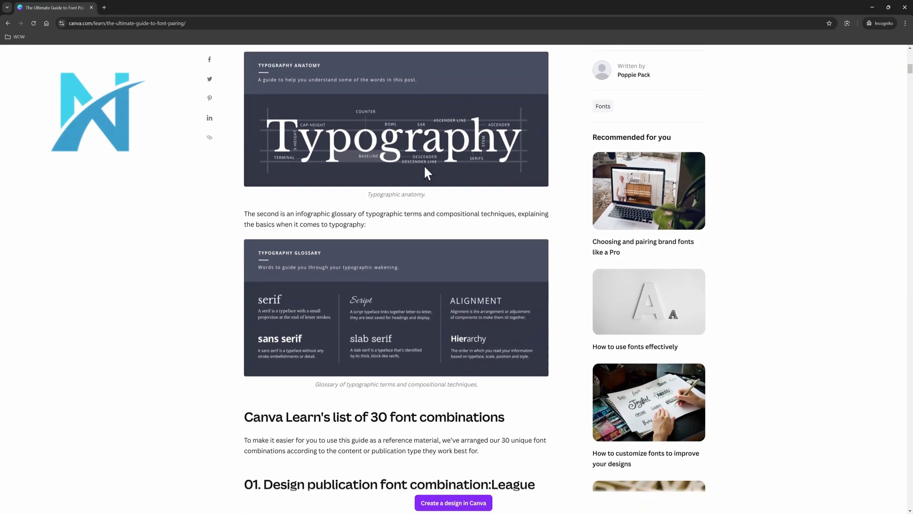
scroll(424, 164, down, 2)
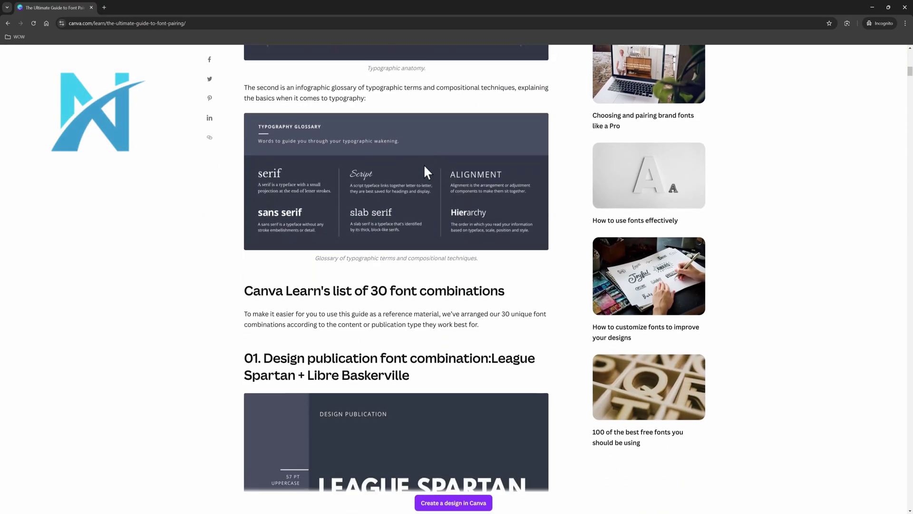
scroll(424, 168, down, 2)
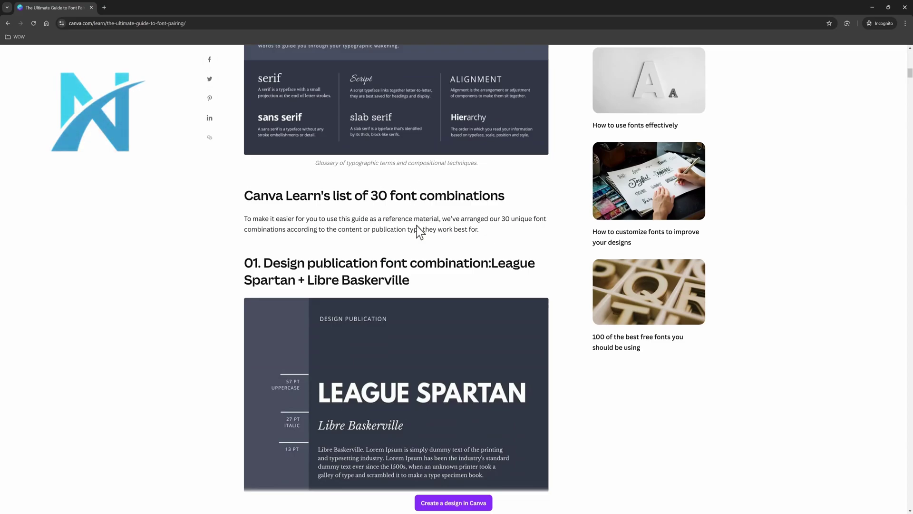
scroll(340, 220, down, 4)
scroll(341, 218, down, 4)
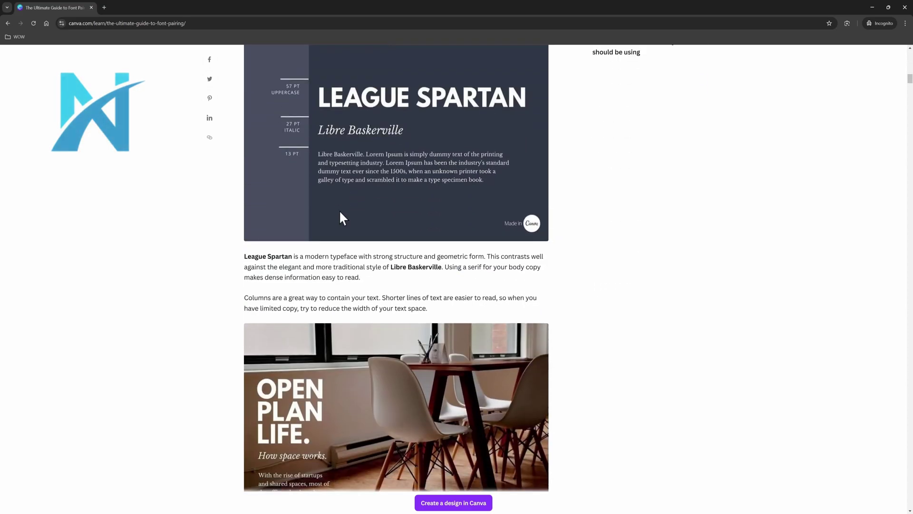
scroll(340, 209, down, 3)
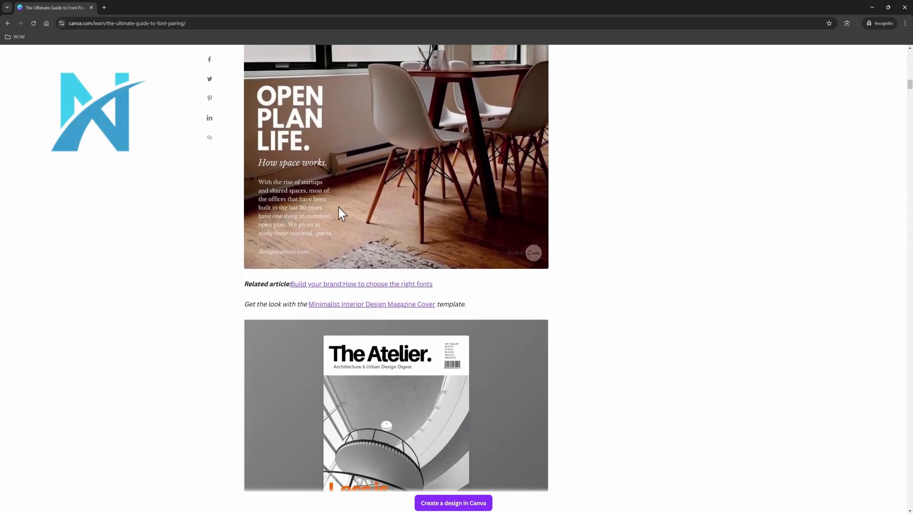
- Open and skim the article on choosing brand fonts
click(352, 282)
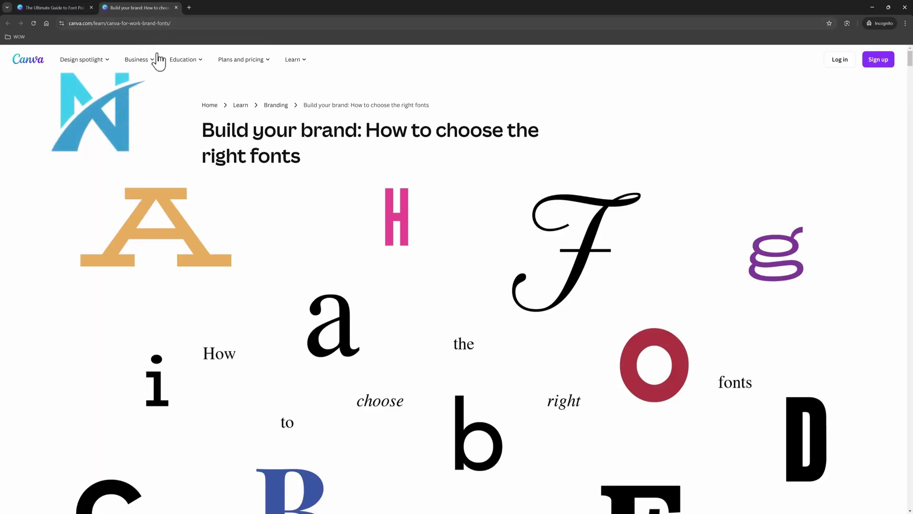
scroll(700, 143, down, 2)
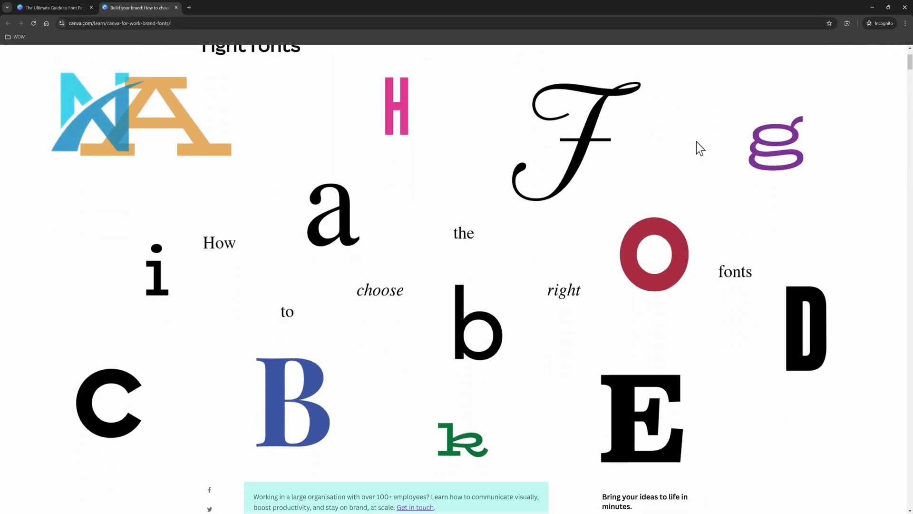
scroll(168, 175, down, 4)
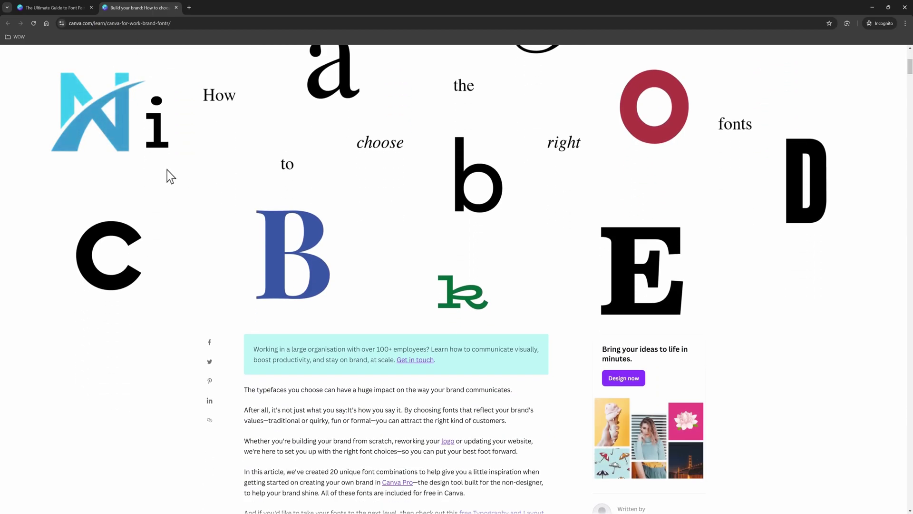
scroll(167, 170, down, 2)
scroll(167, 169, up, 3)
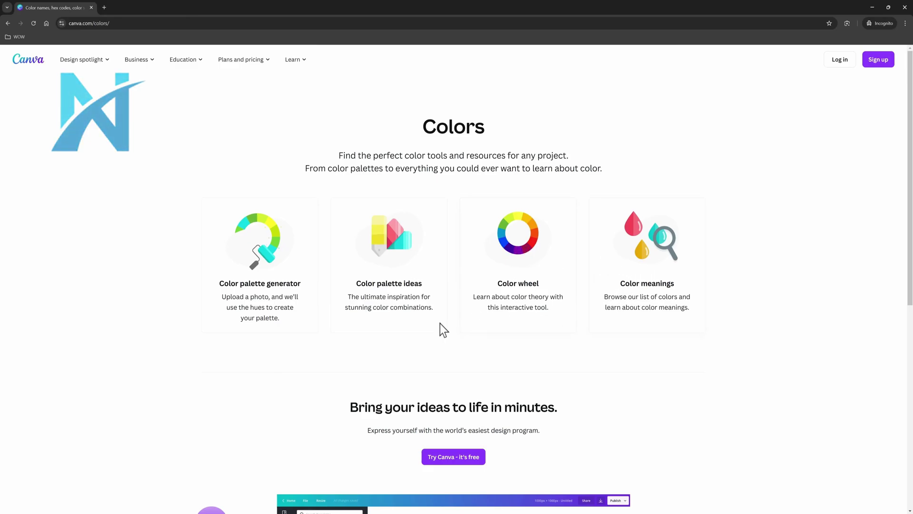
- Generate a colour palette from the forest demo image in the Color palette generator
scroll(320, 335, down, 2)
scroll(319, 334, down, 5)
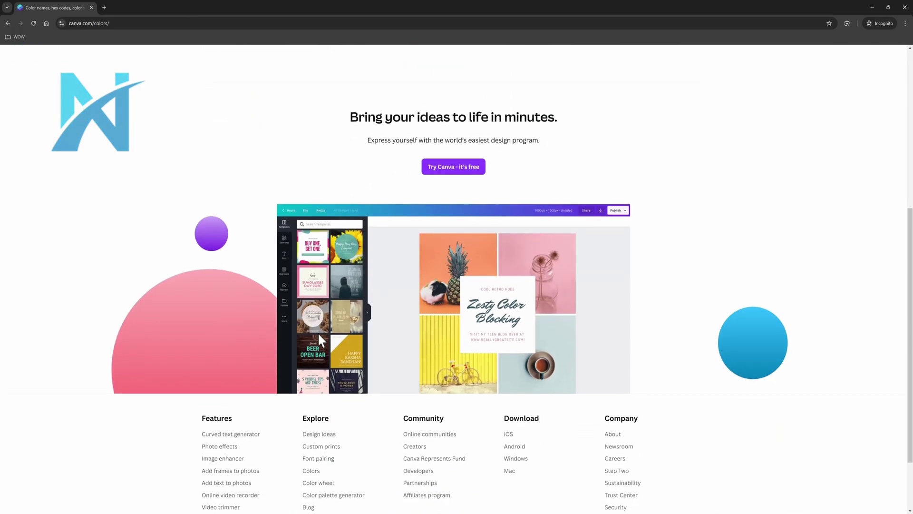
scroll(316, 330, up, 5)
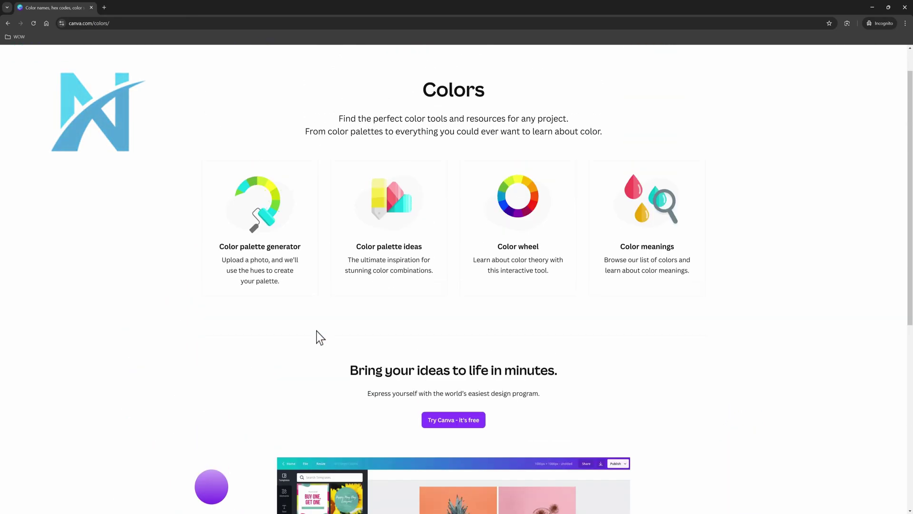
click(265, 221)
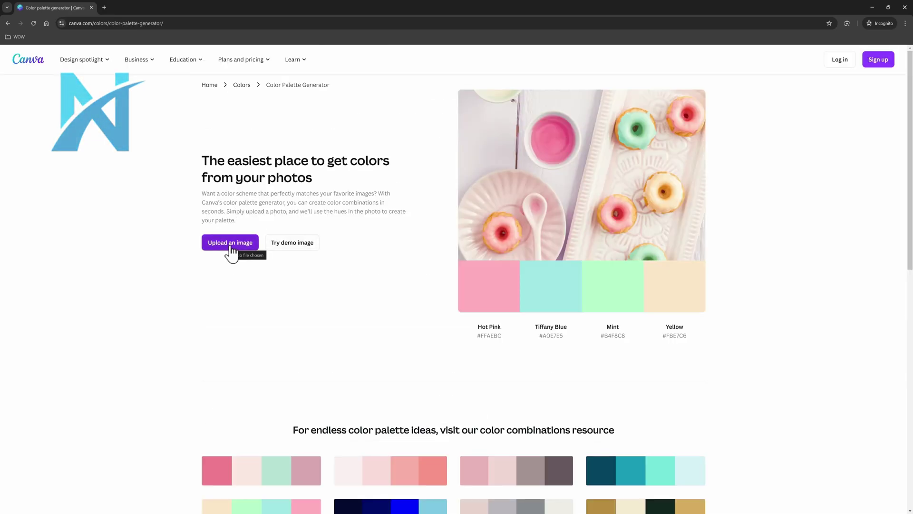
click(297, 246)
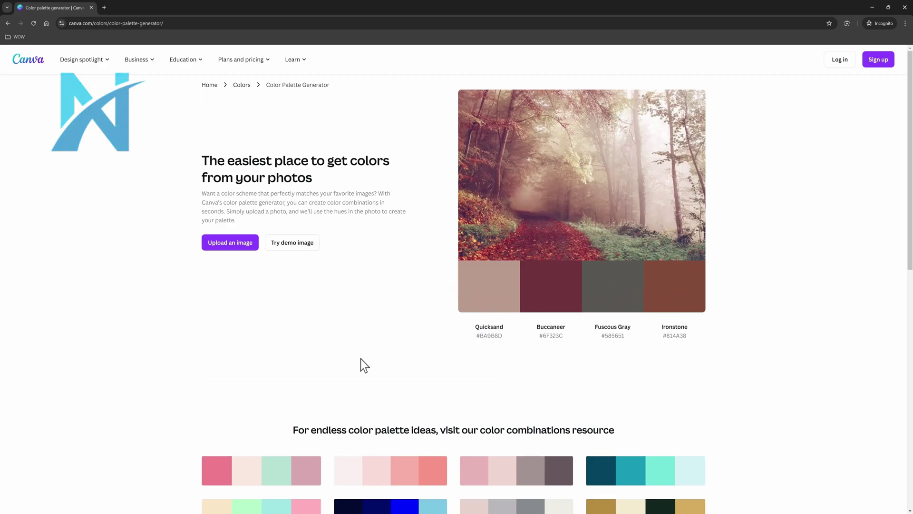
- Scroll the generated palette results and browse the full color palettes collection
scroll(360, 358, down, 2)
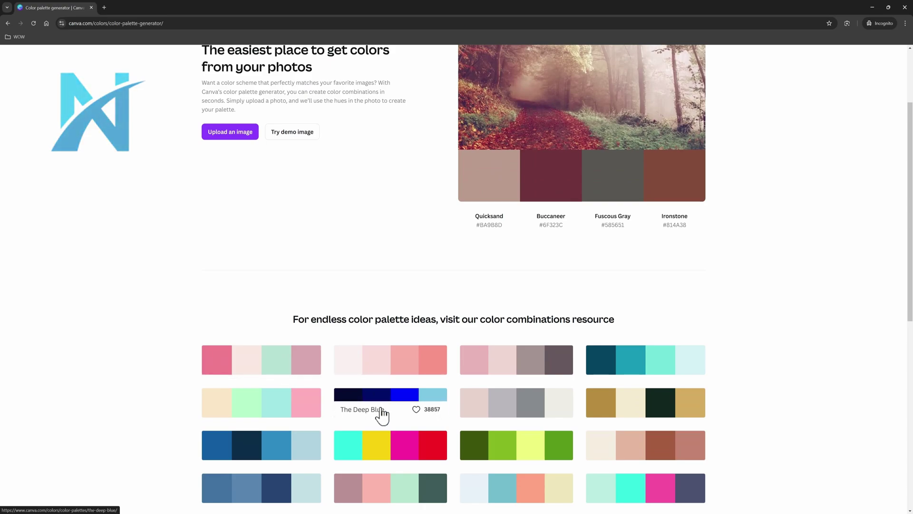
scroll(520, 405, down, 2)
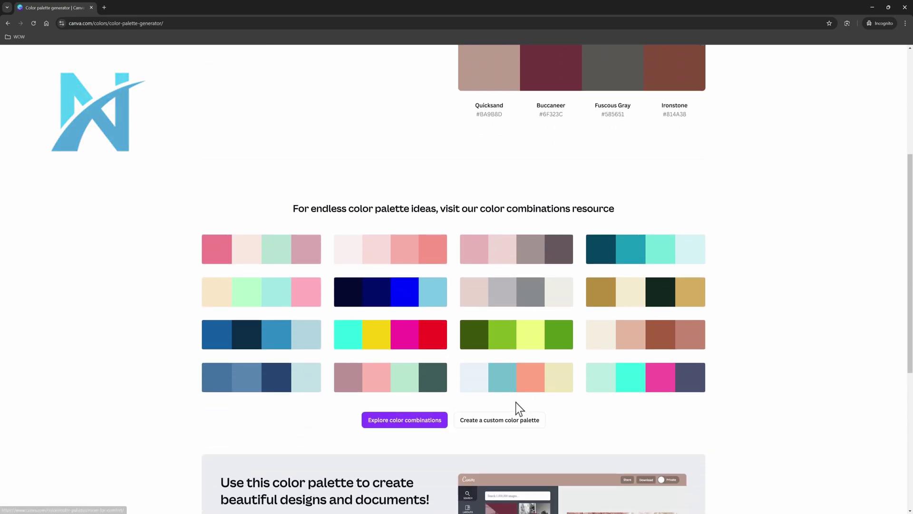
scroll(519, 406, down, 1)
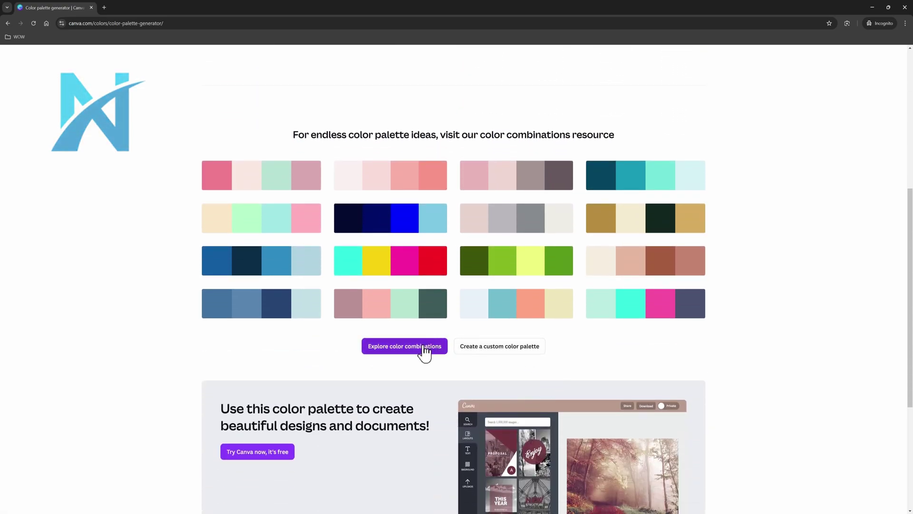
click(395, 349)
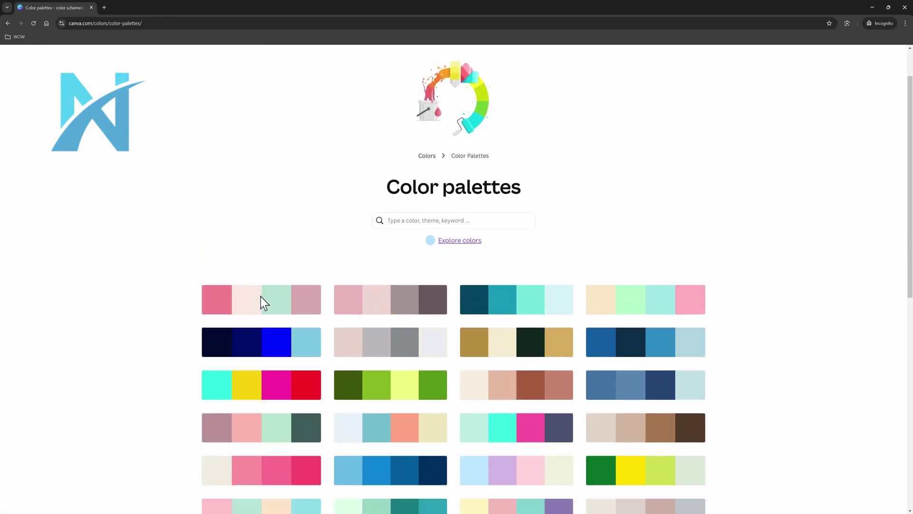
scroll(260, 299, down, 4)
scroll(260, 298, down, 3)
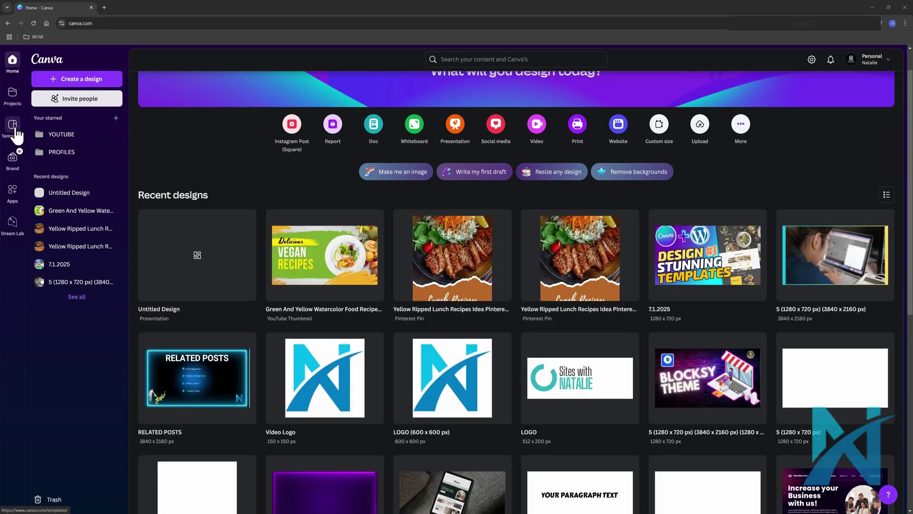
- Open the Templates library from the home page's left rail
click(13, 126)
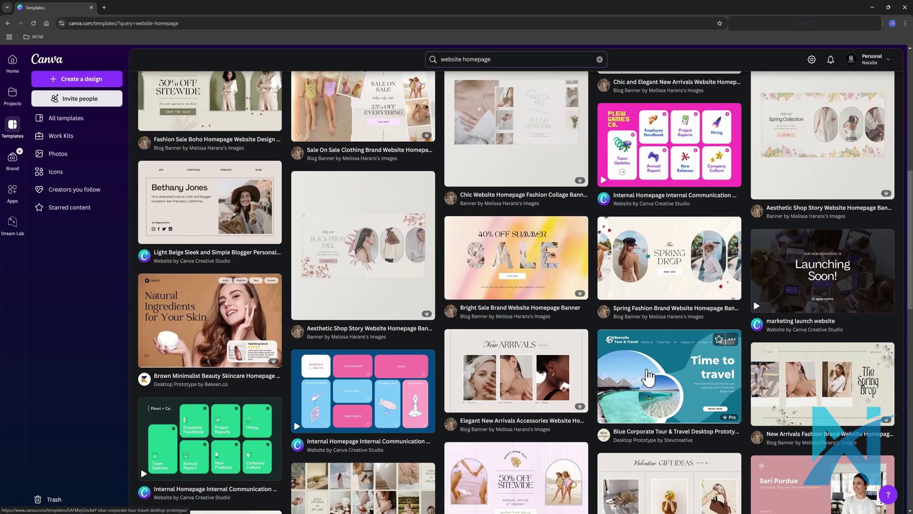
- Open the Blue Corporate Tour & Travel Desktop Prototype template from the 'website homepage' results
click(650, 373)
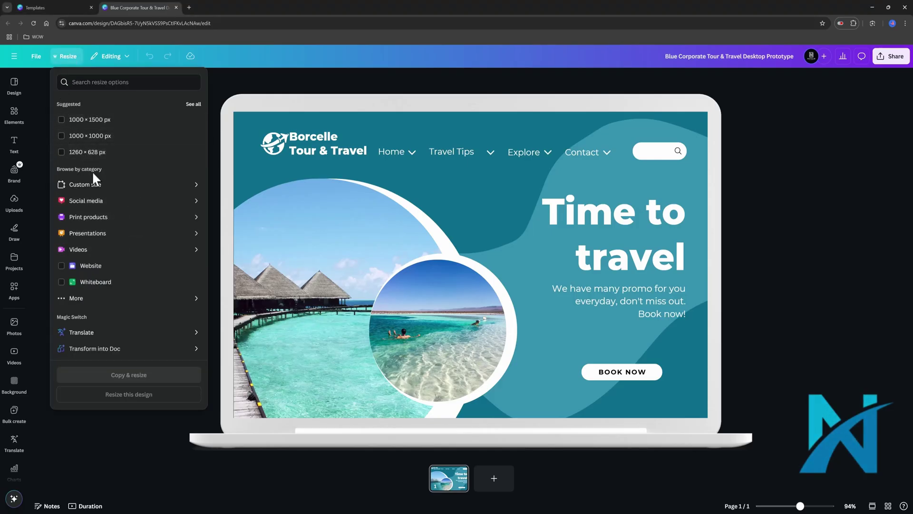
- Resize the travel homepage to a custom 1920 × 1080 px copy
click(96, 185)
click(85, 189)
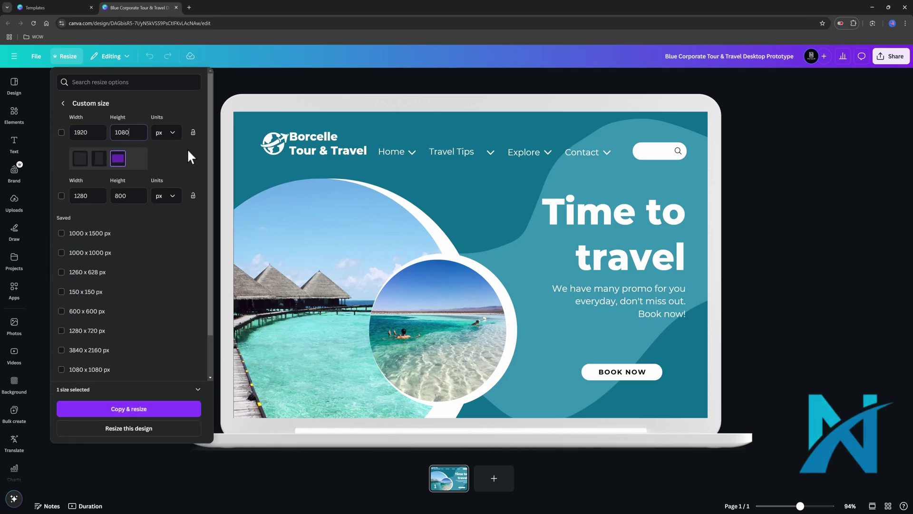
click(61, 132)
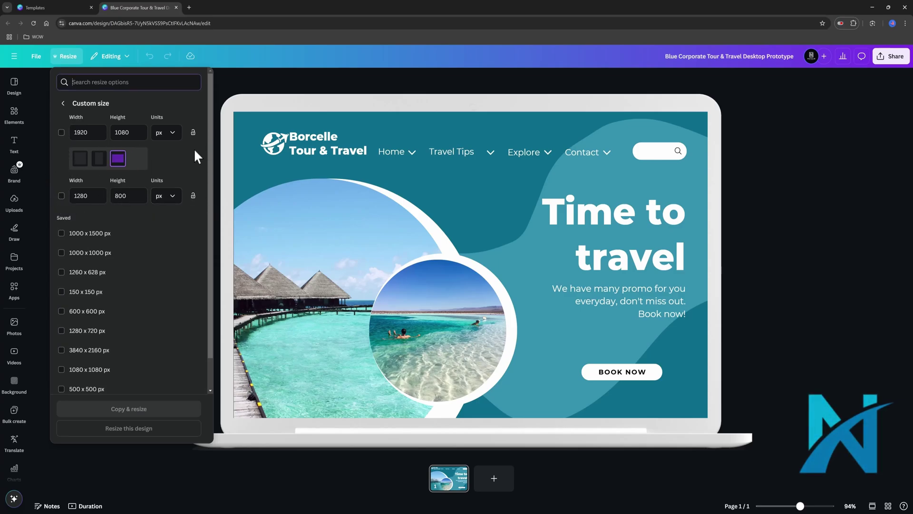
click(61, 133)
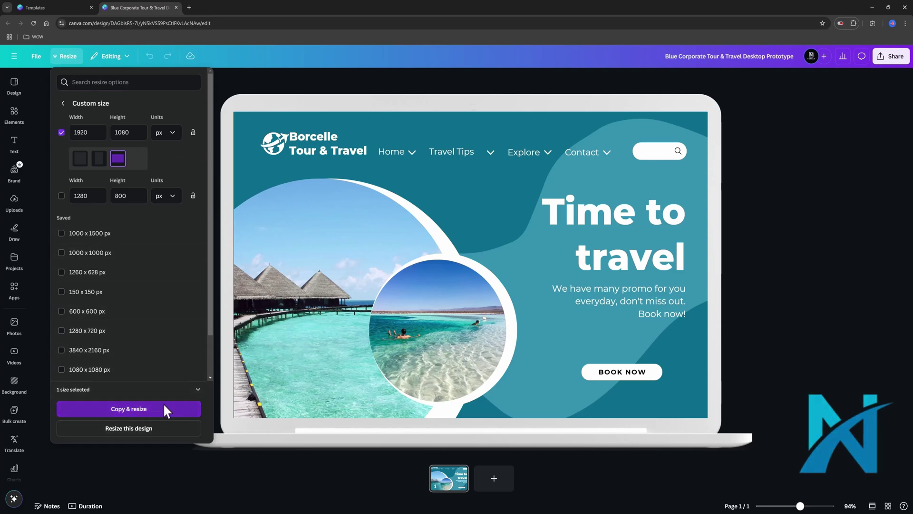
click(180, 428)
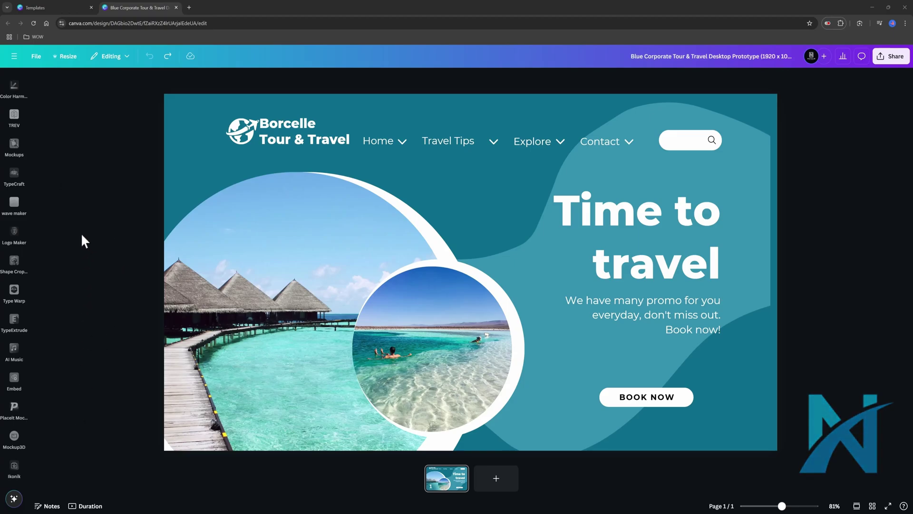
- Scroll up in the newly opened 1920 × 1080 version of the design
scroll(13, 226, up, 8)
- Place an outline Ant Icons up-arrow from Ikonik beside the BOOK NOW button
click(14, 223)
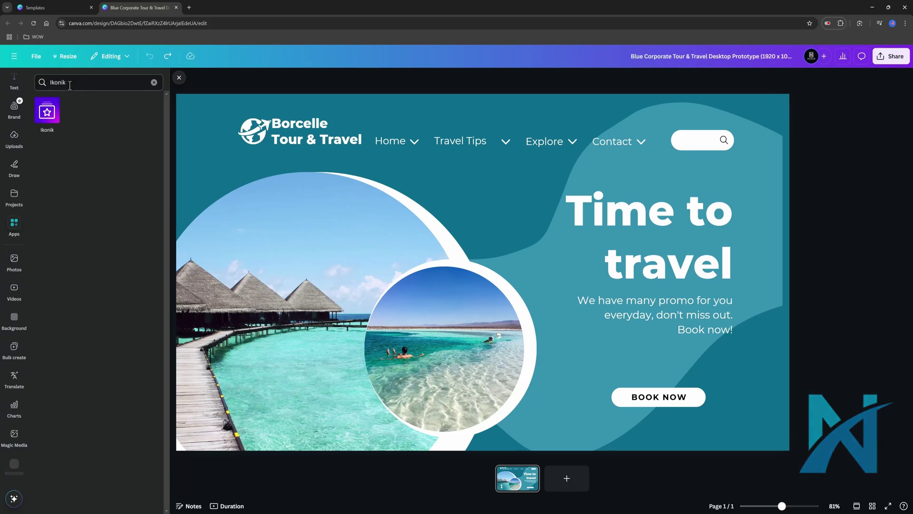
click(46, 114)
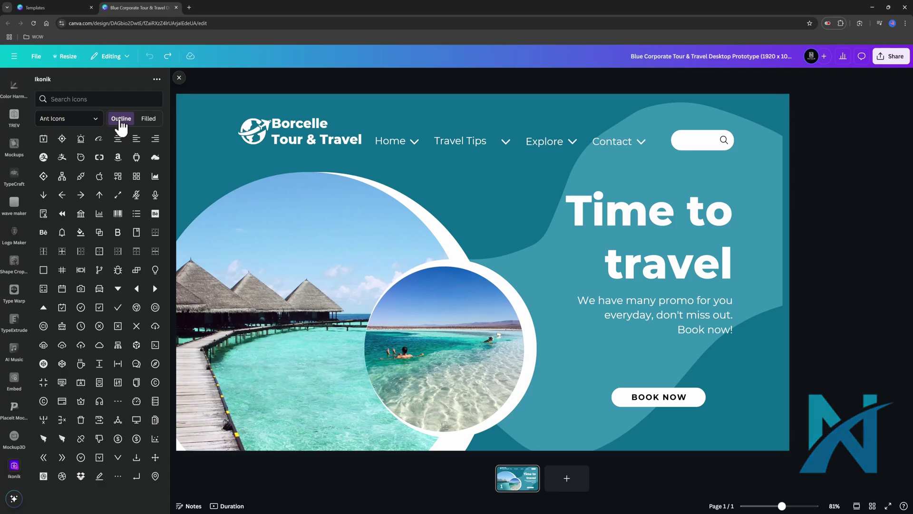
click(81, 125)
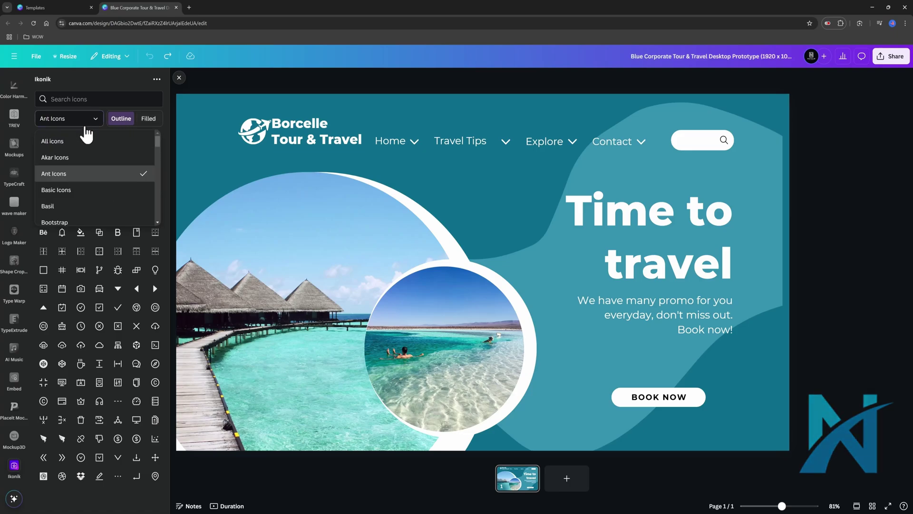
click(169, 142)
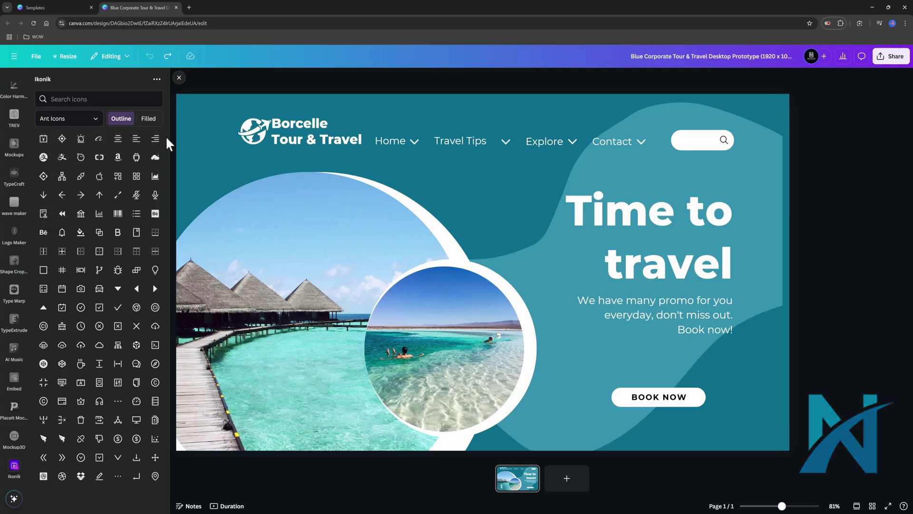
click(111, 121)
drag(495, 324, 759, 417)
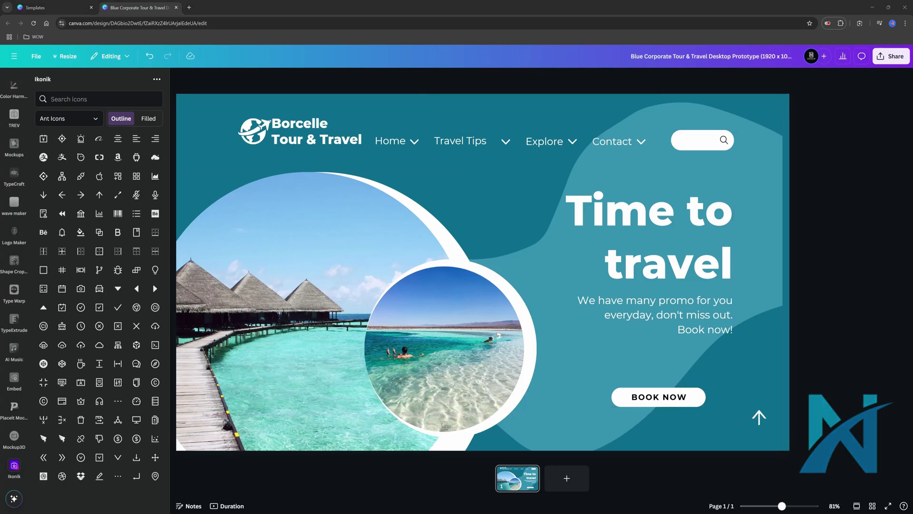
click(759, 419)
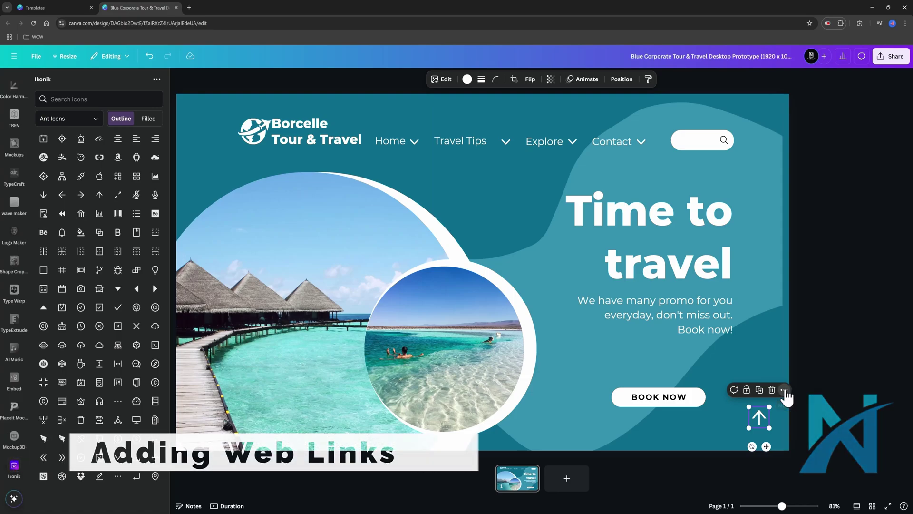
- Link the up-arrow icon to the Blue Corporate Tour & Travel design, found by searching 'Borcelle'
click(785, 391)
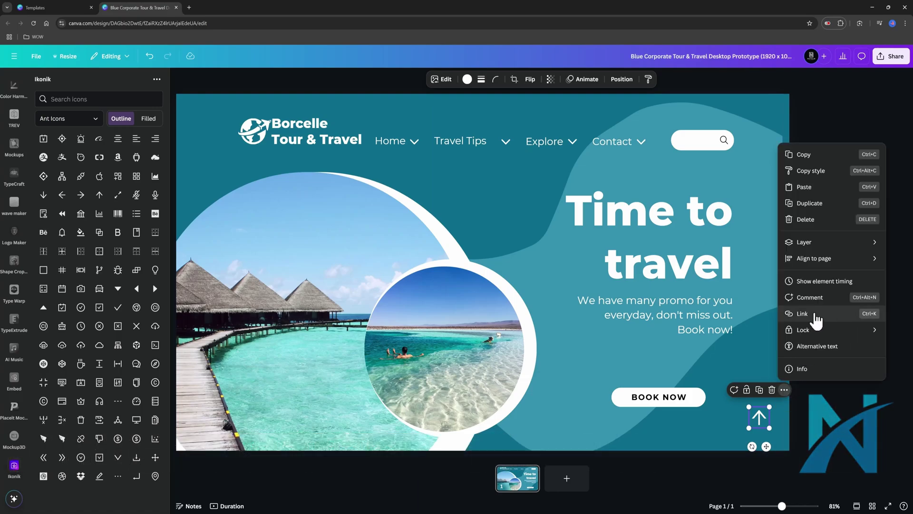
click(814, 318)
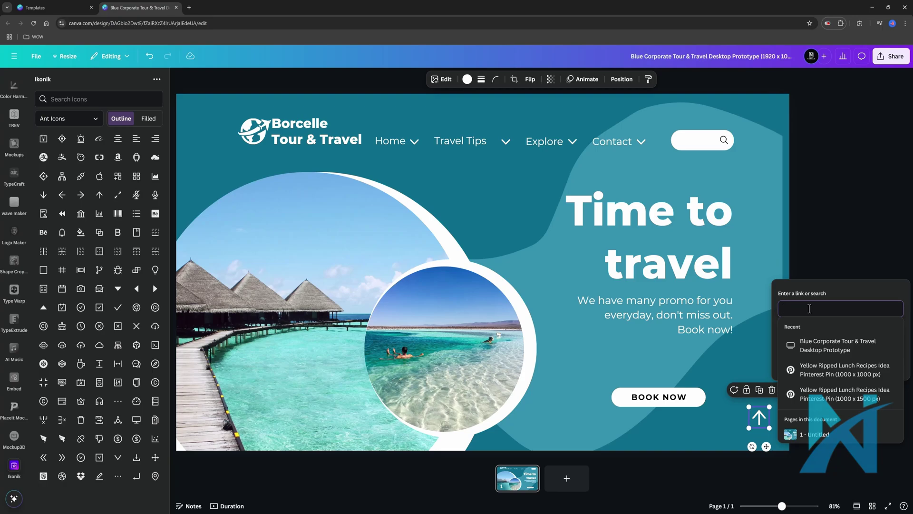
text(Borcelle)
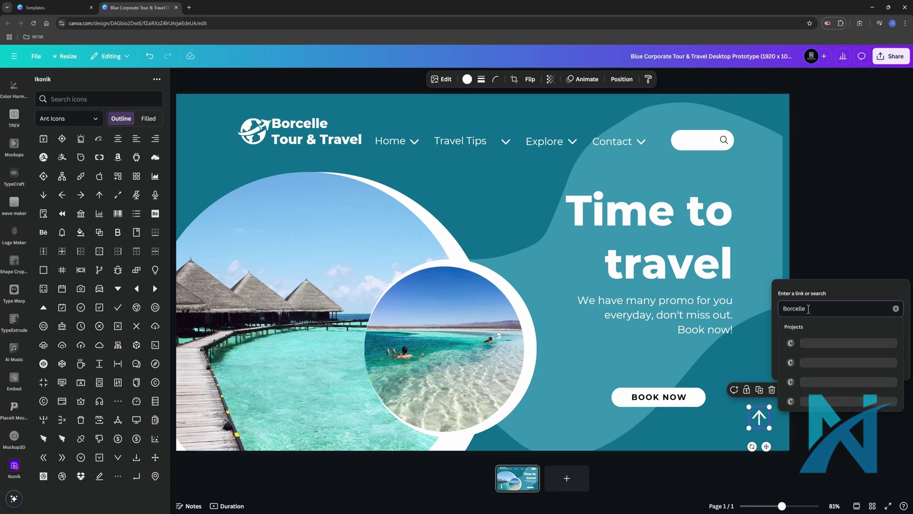
click(879, 350)
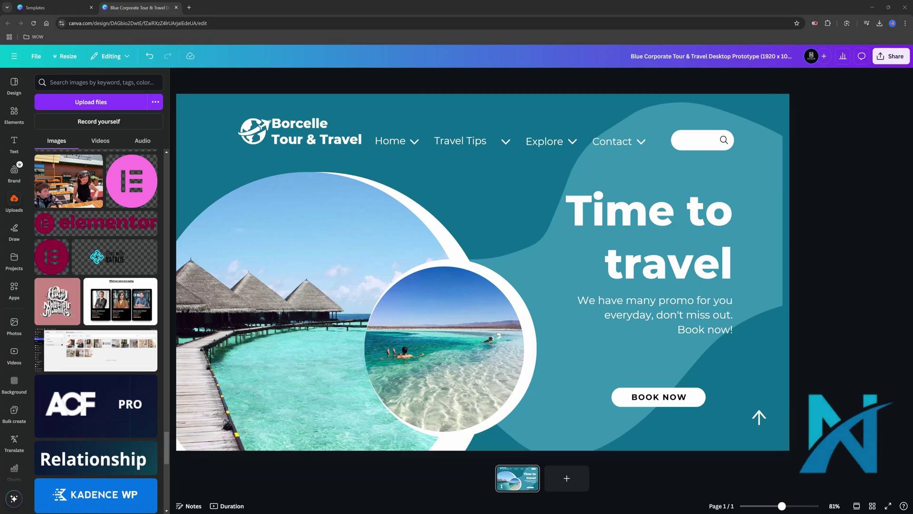
- Upload a rocky coastline photo and drop it into the large circle frame
click(16, 209)
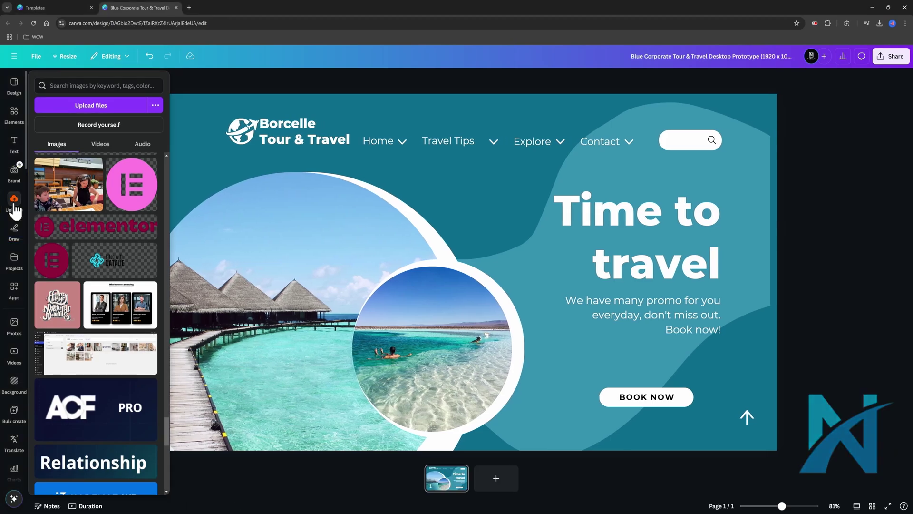
click(105, 112)
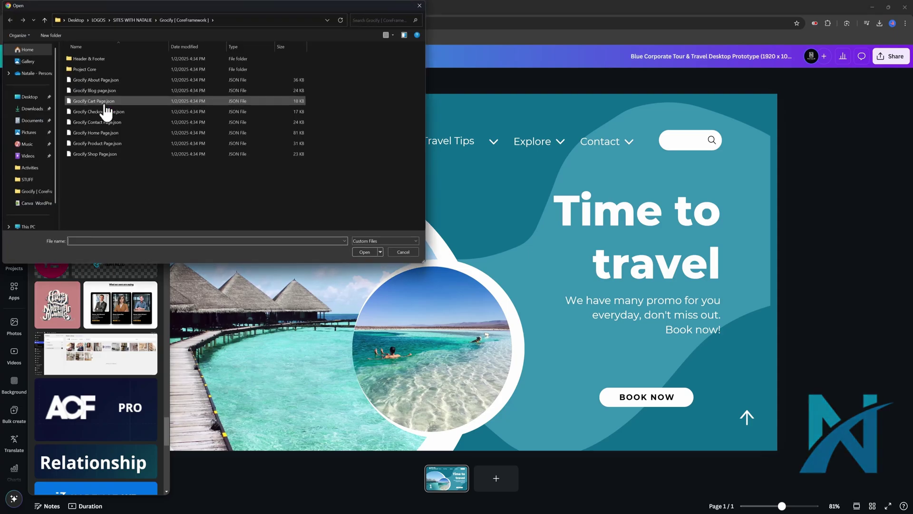
key(Escape)
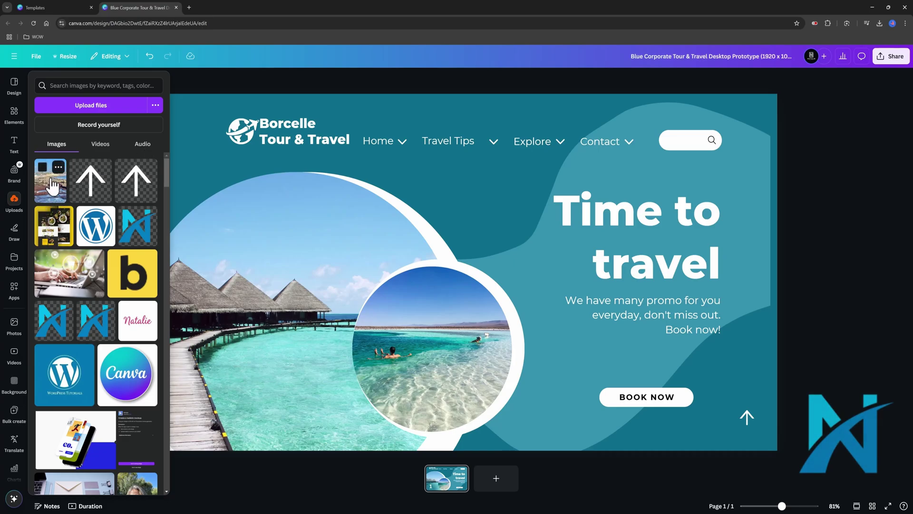
drag(51, 185, 239, 222)
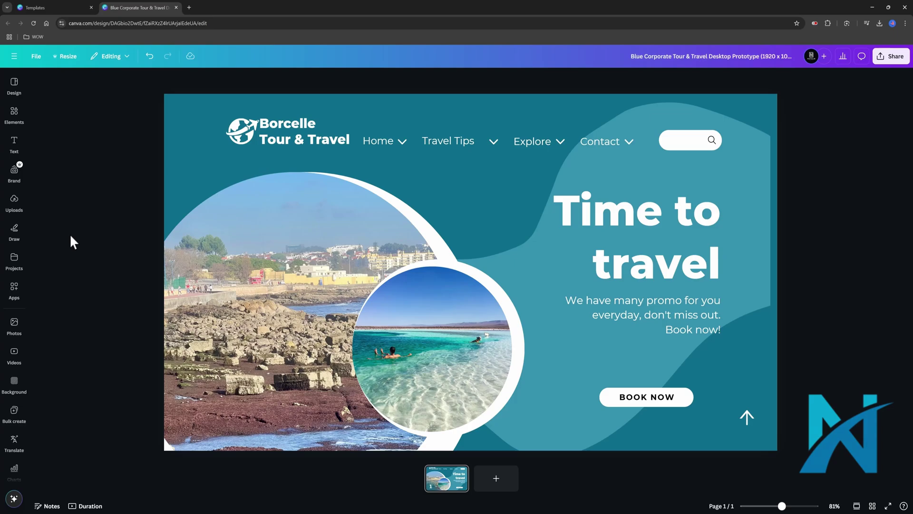
click(266, 236)
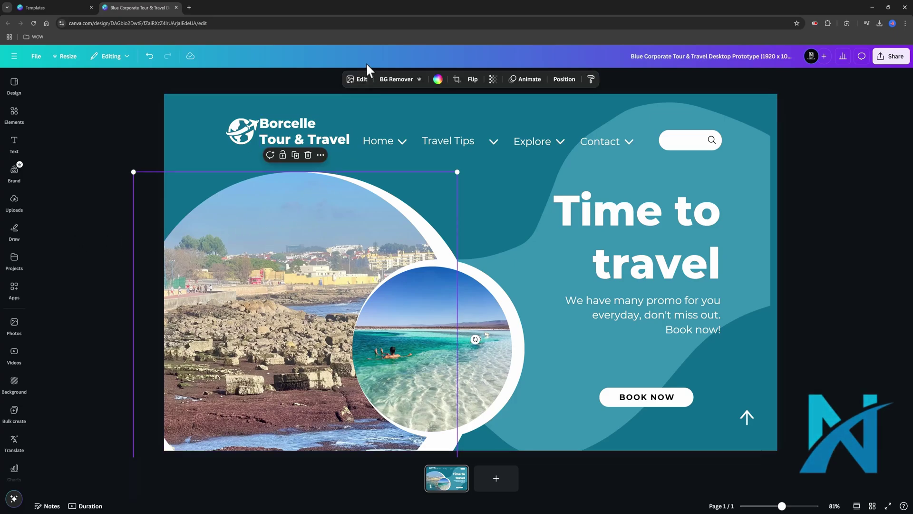
- Restore the overwater-bungalow photo in the large circle, briefly opening the Text panel
click(363, 81)
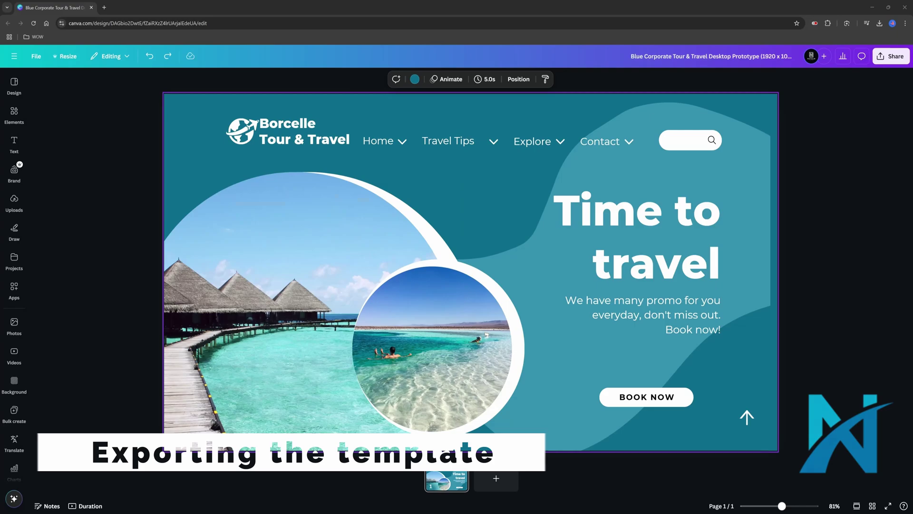
click(14, 142)
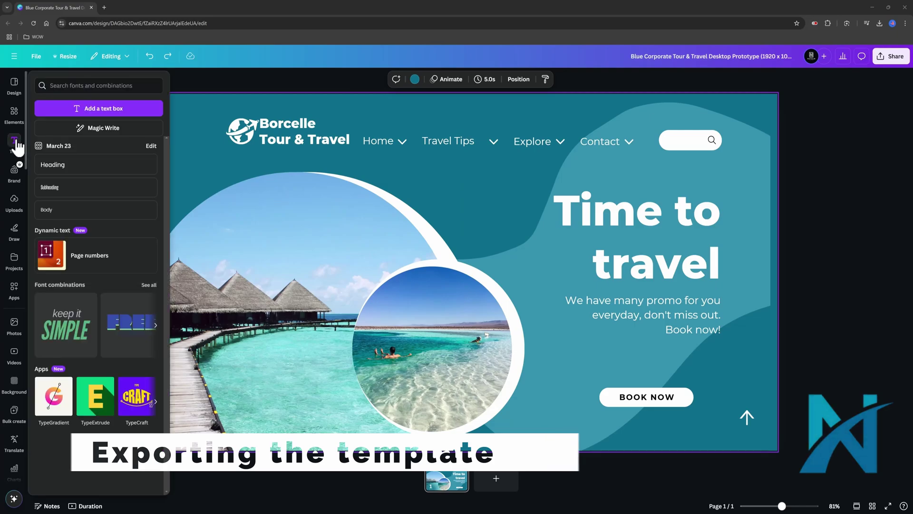
click(212, 179)
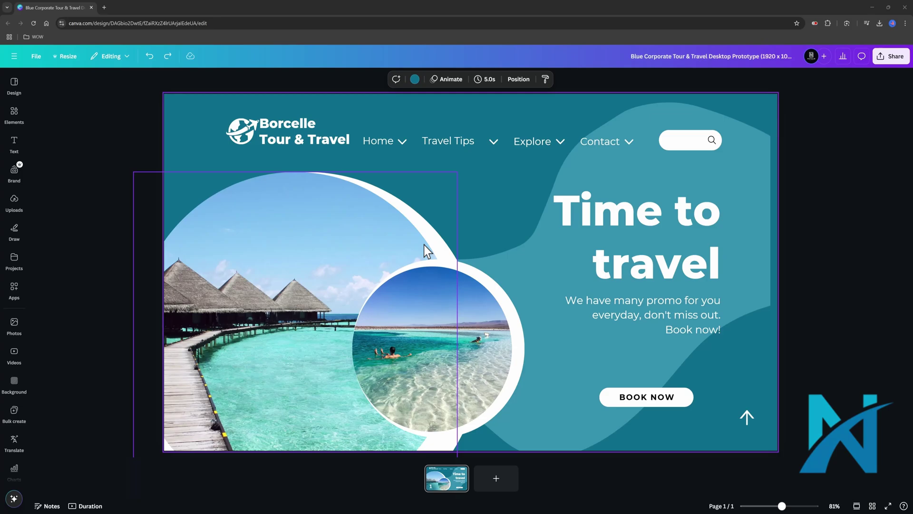
click(890, 60)
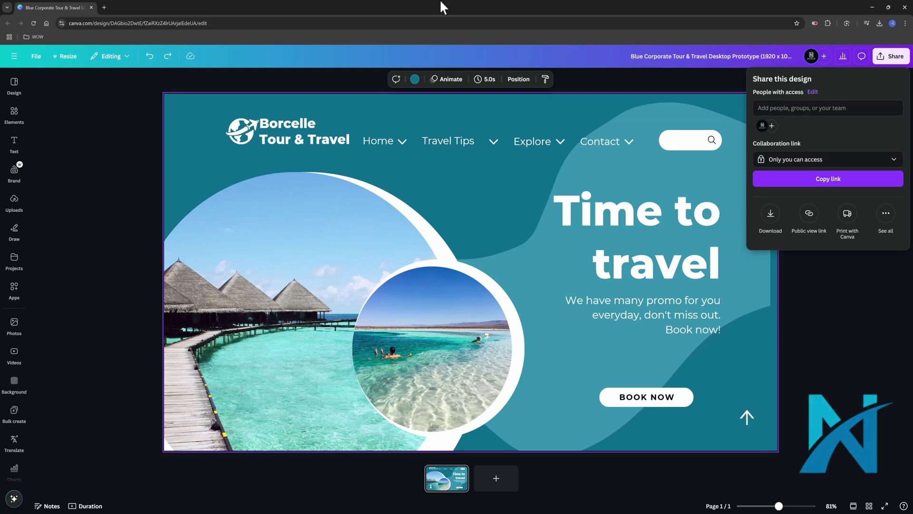
click(24, 73)
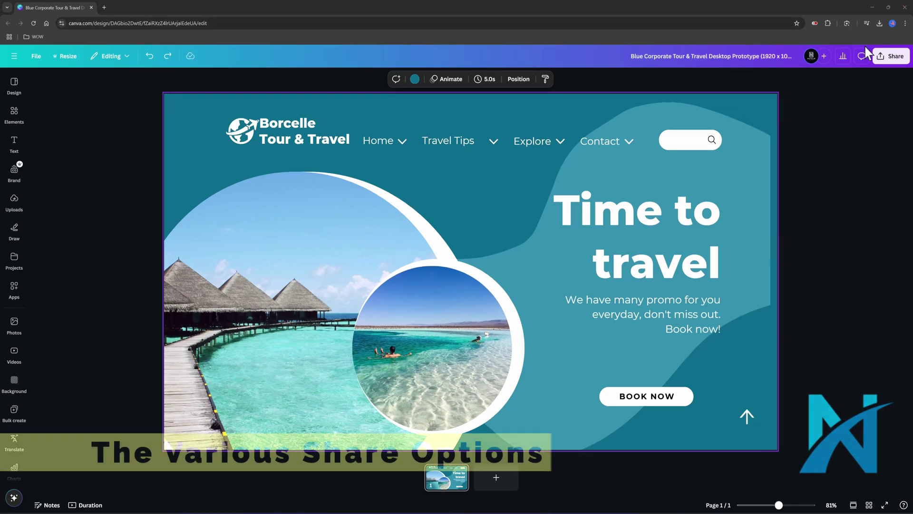
click(891, 58)
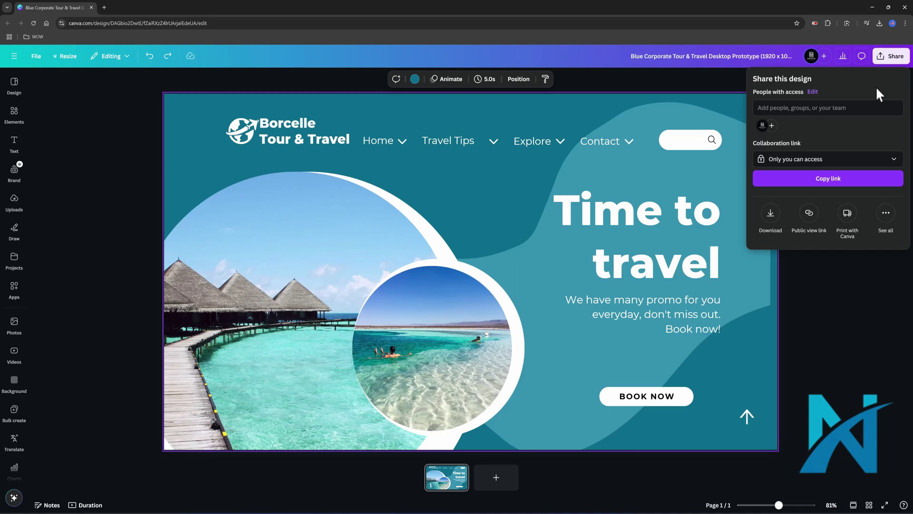
click(857, 106)
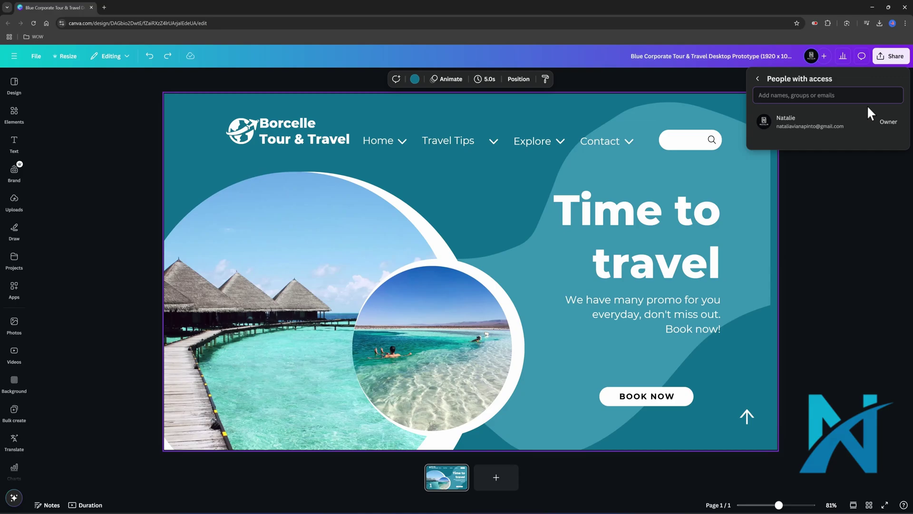
click(758, 79)
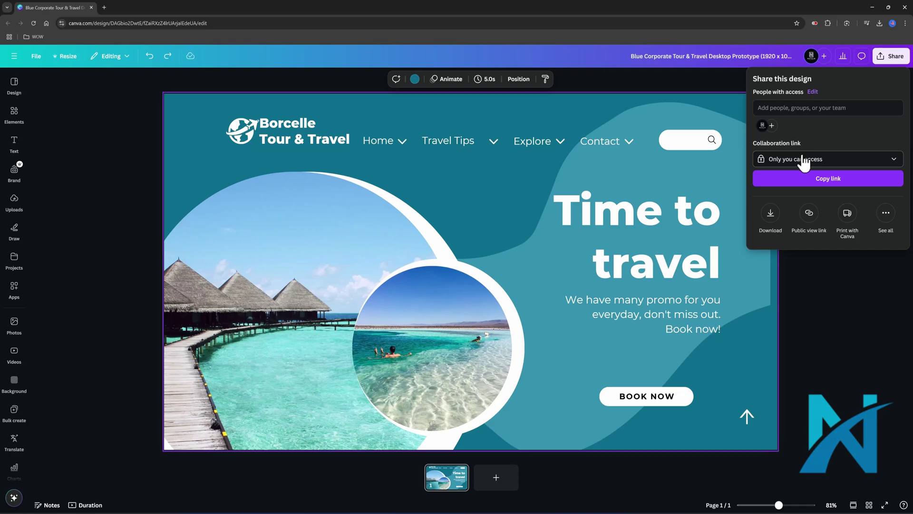
click(889, 162)
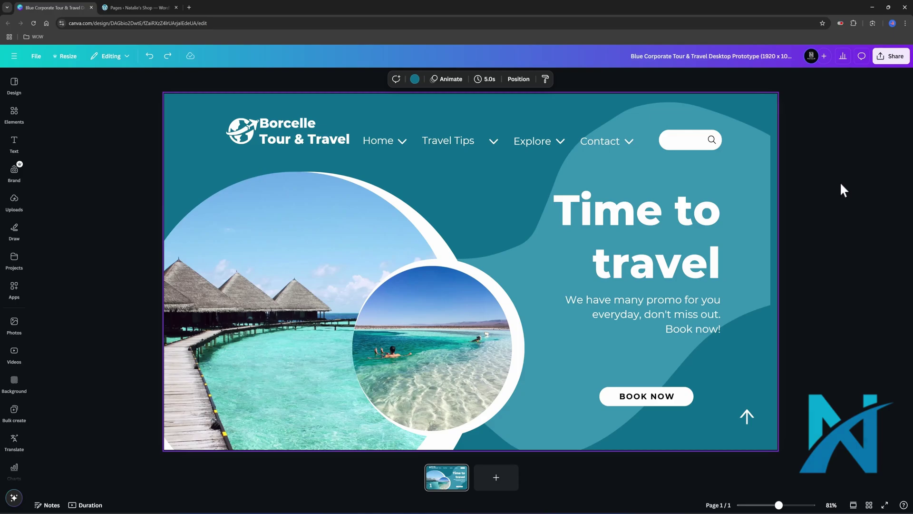
- Generate the design's embed code via Share > Embed and copy the Smart embed link
click(892, 57)
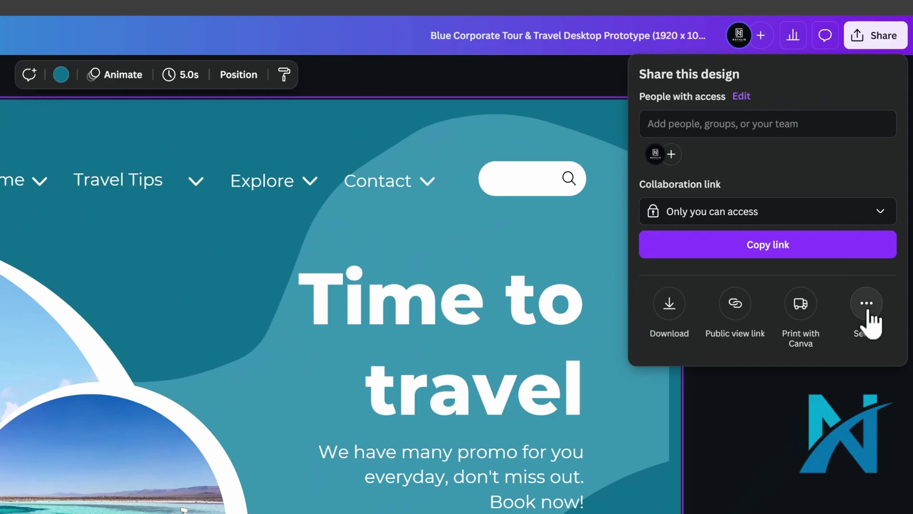
click(867, 312)
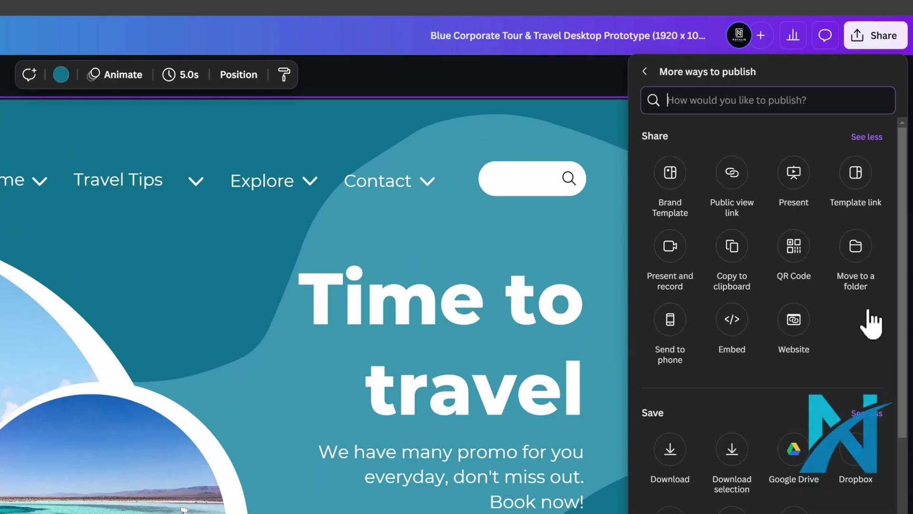
click(731, 333)
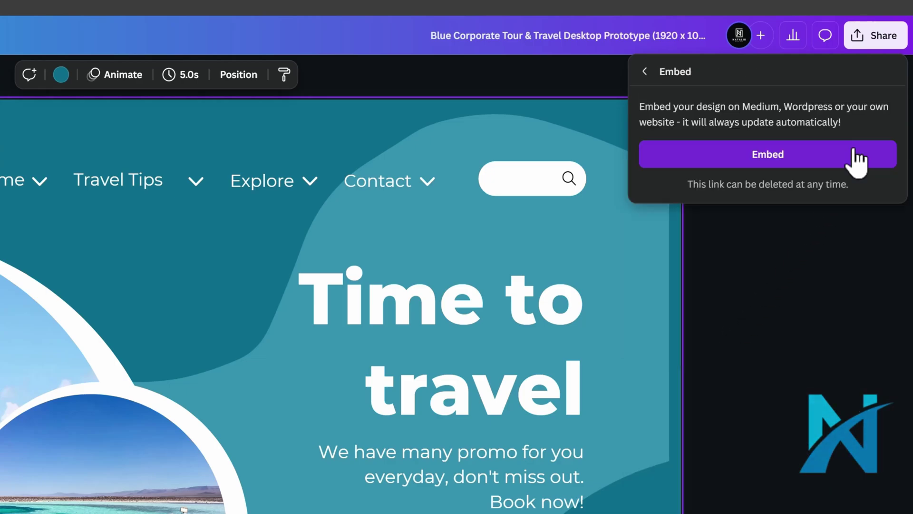
click(857, 161)
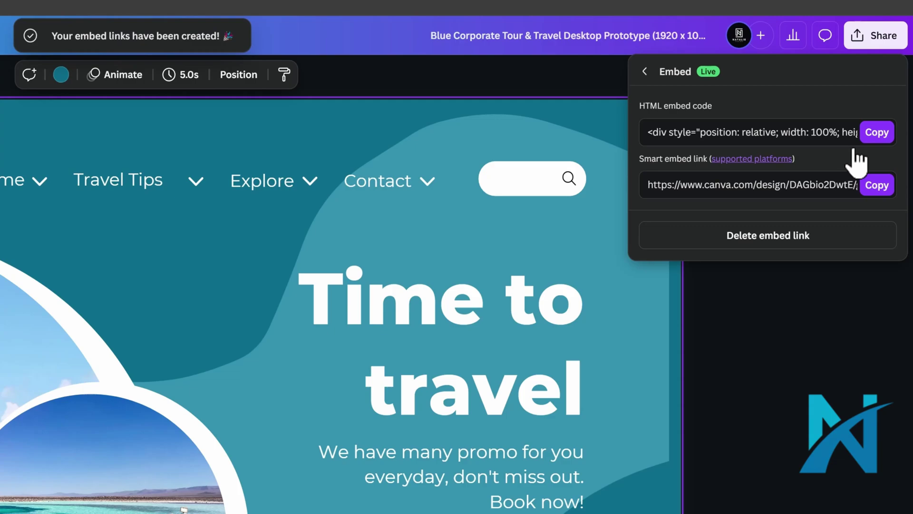
click(876, 185)
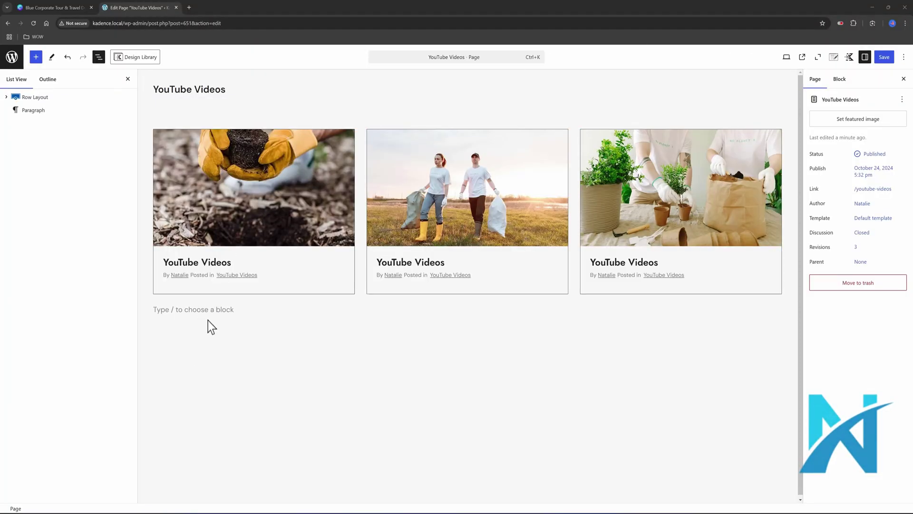
- Add a Shortcode block below the posts containing the pasted Canva design link
click(199, 309)
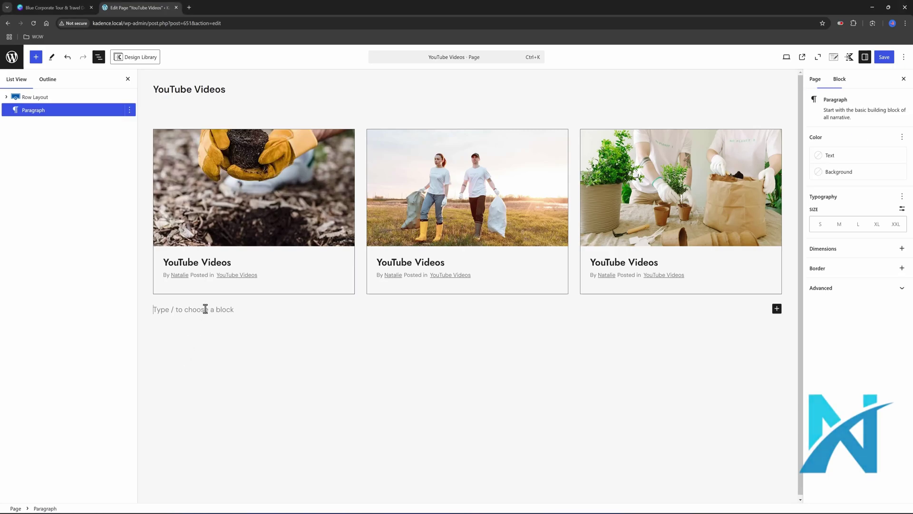
text(/shortcode)
key(Return)
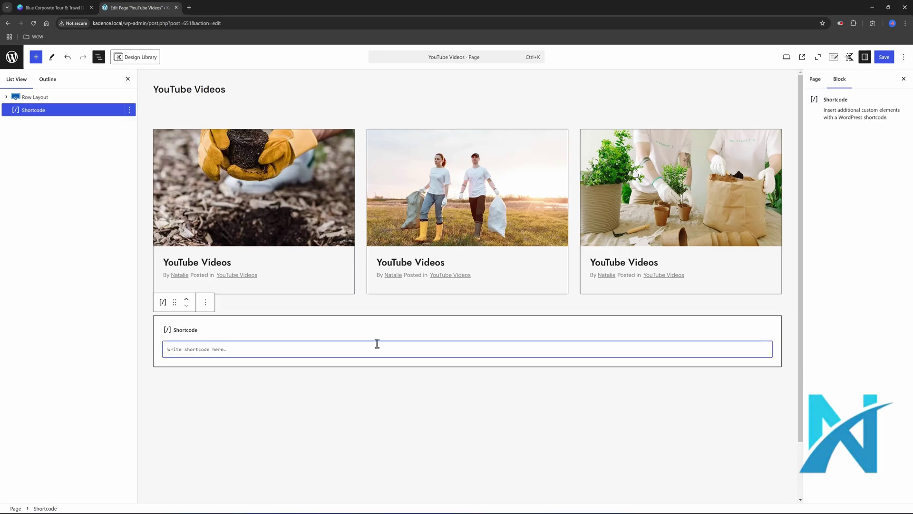
key(ctrl+v)
- Save the YouTube Videos page and check the embedded design on the live site
key(ctrl+s)
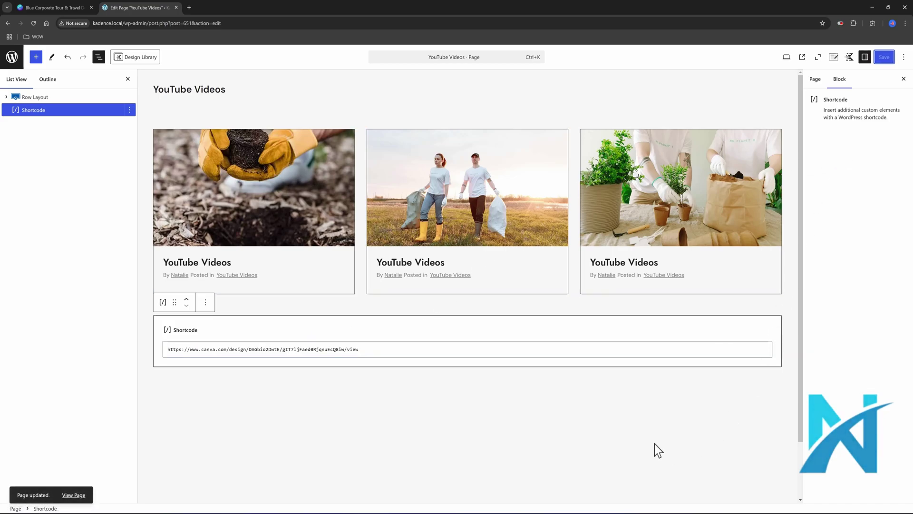
click(82, 495)
scroll(194, 249, down, 2)
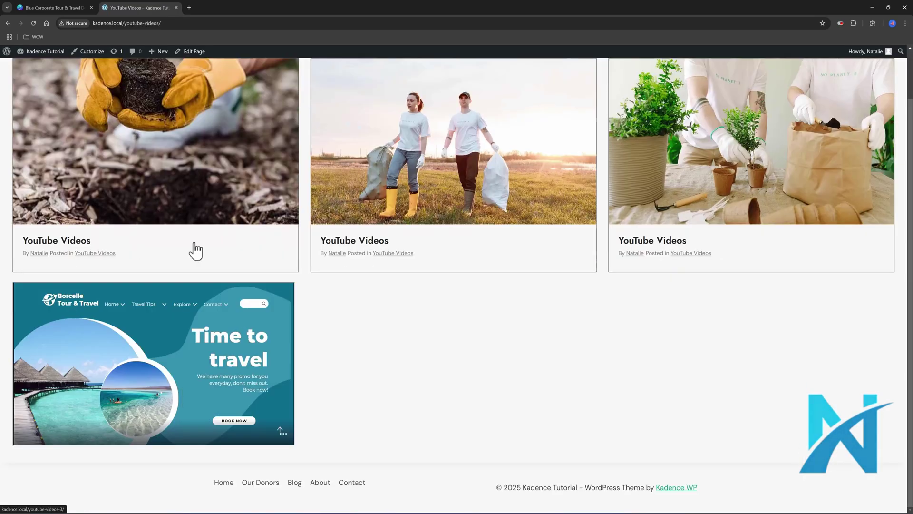
key(ctrl+w)
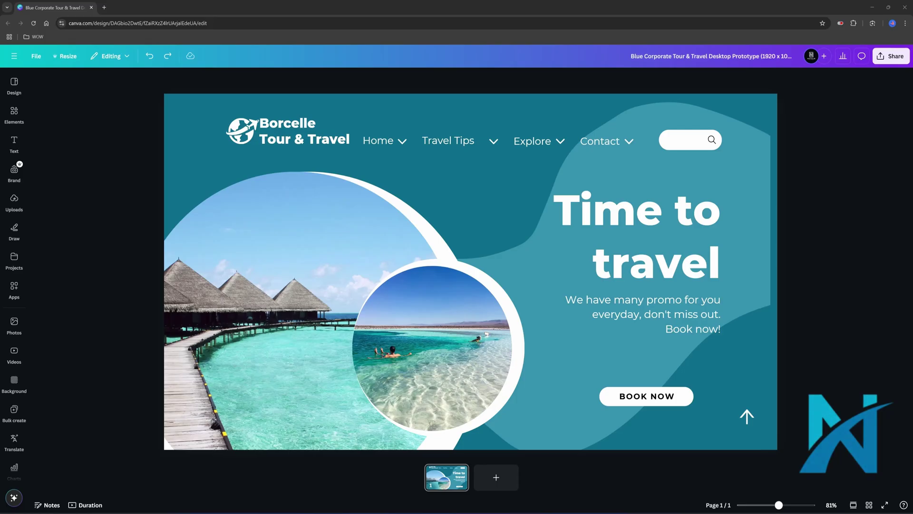